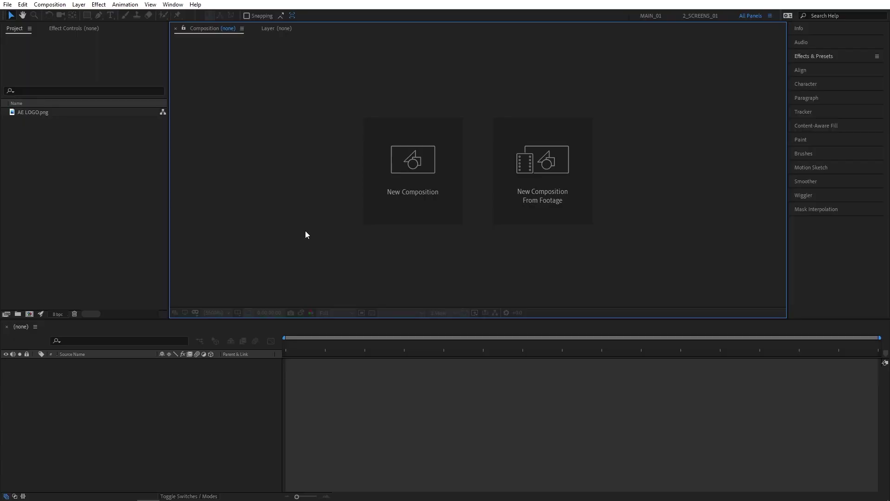
Create a comp named Main and add AE LOGO.png scaled to 20%
click(414, 212)
text(Main)
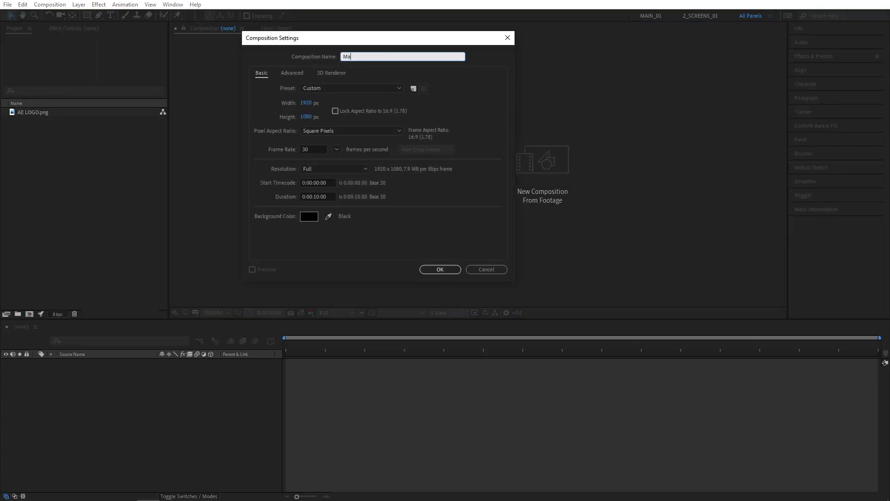
key(Return)
drag(51, 113, 87, 408)
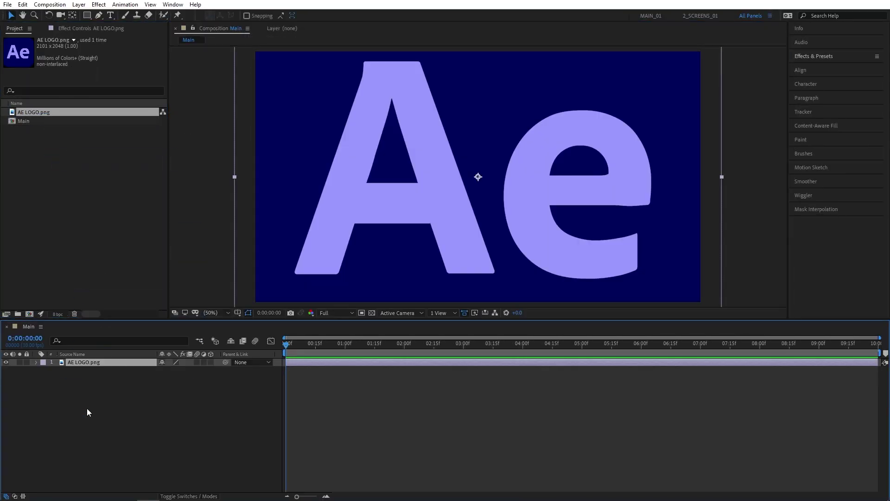
key(s)
click(173, 370)
text(20)
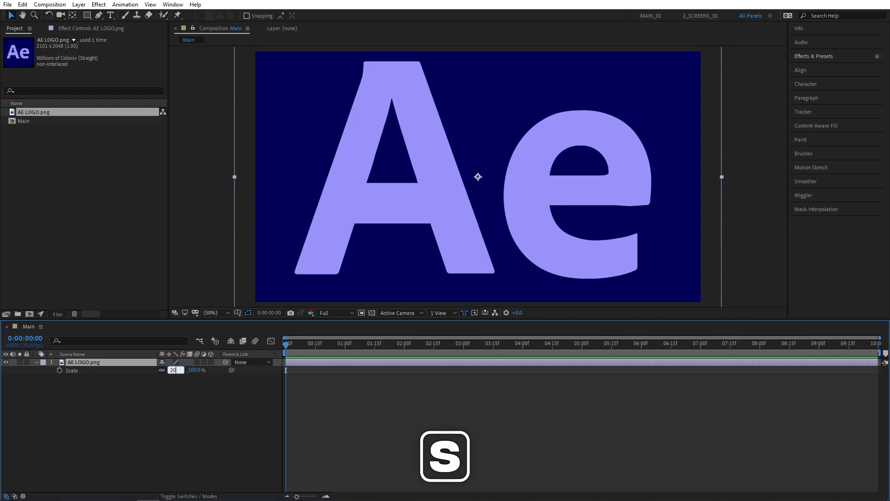
key(Return)
Pre-compose the logo layer as Logo, moving all attributes into the new composition
right_click(93, 361)
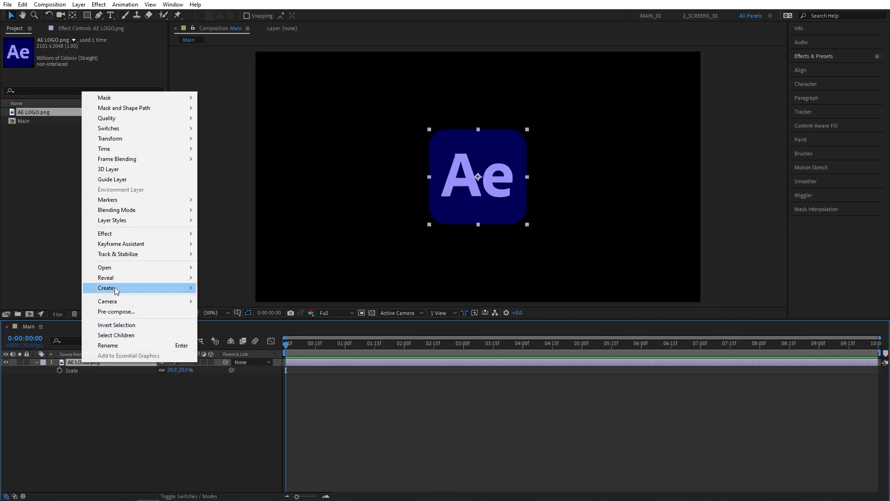
click(108, 311)
text(Logo)
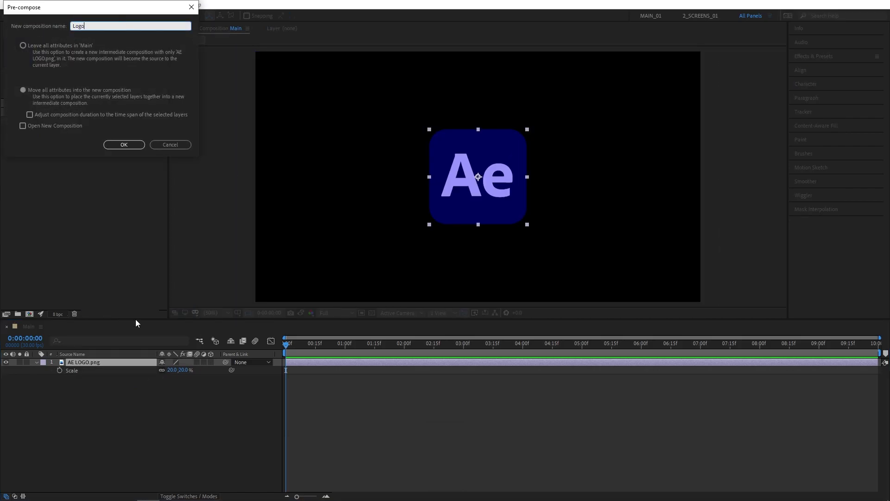
click(24, 91)
click(124, 145)
Add a new solid layer and apply Gradient Ramp to it
right_click(98, 417)
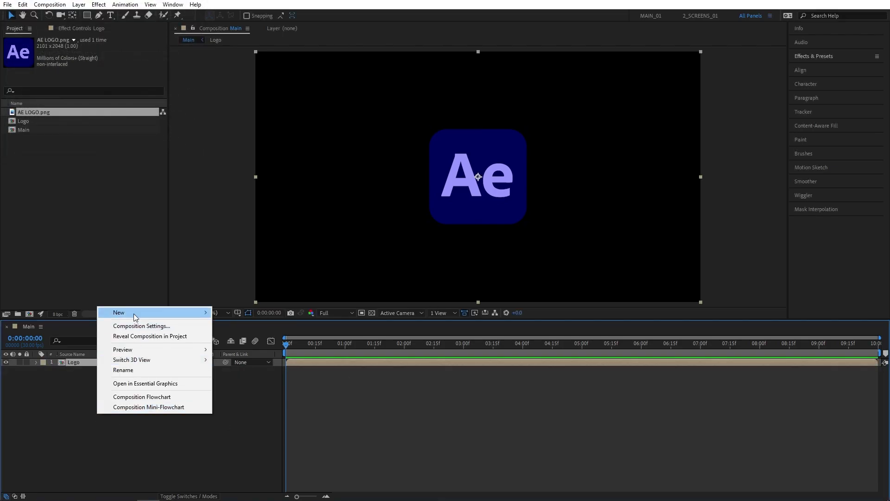
mouse_move(111, 311)
click(231, 337)
key(Return)
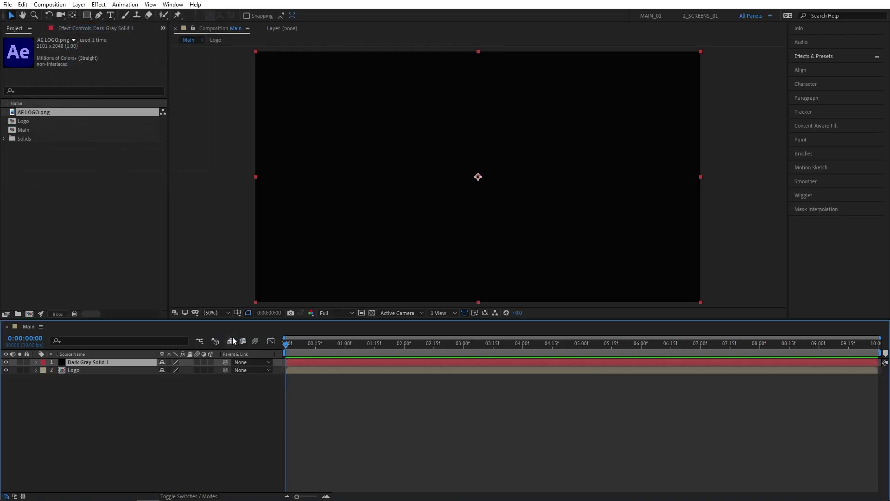
click(811, 56)
click(811, 68)
text(ramp)
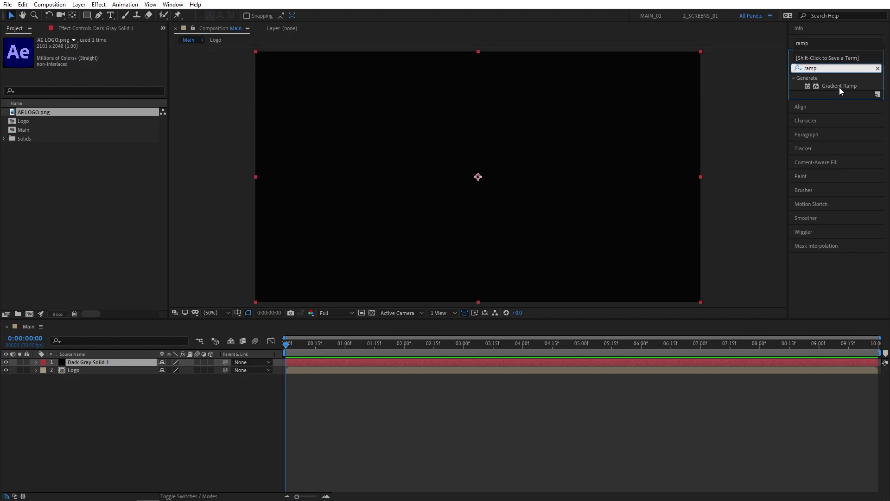
drag(839, 86, 113, 357)
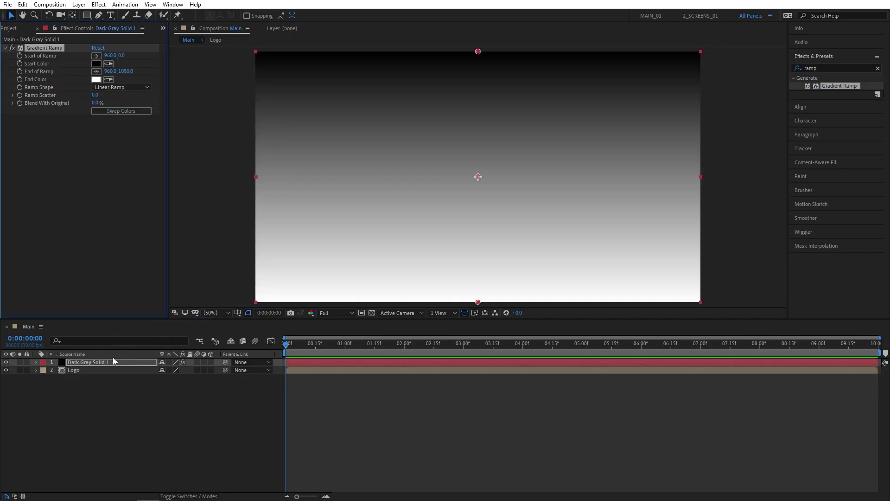
Apply Posterize to the gradient solid with Level 8
click(830, 68)
text(poster)
drag(830, 101, 138, 359)
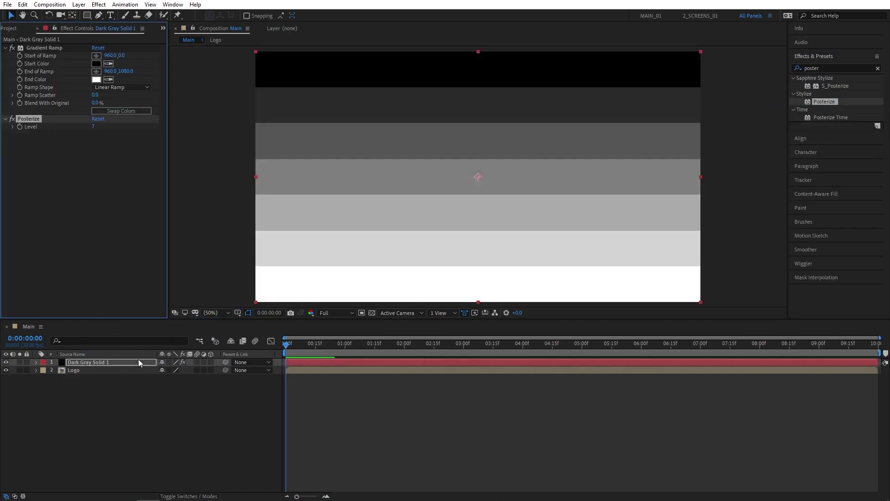
text(8)
key(Return)
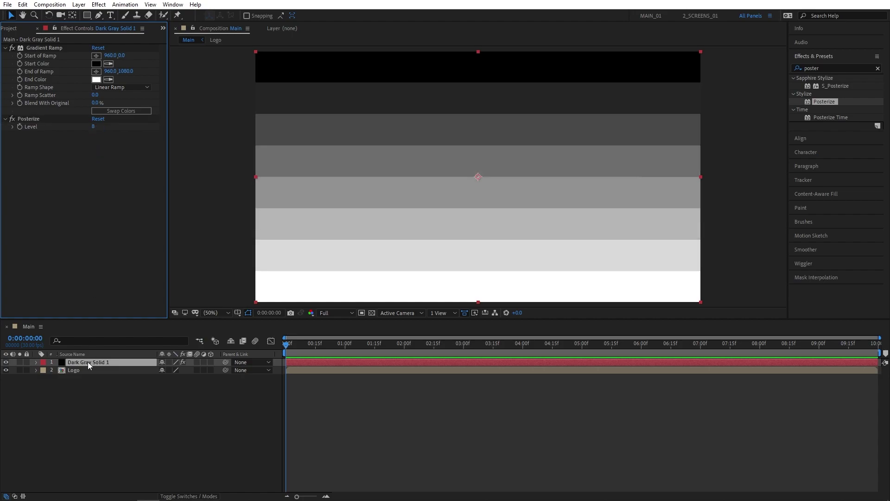
Pre-compose the gradient solid as Map
right_click(88, 362)
click(115, 313)
text(Map)
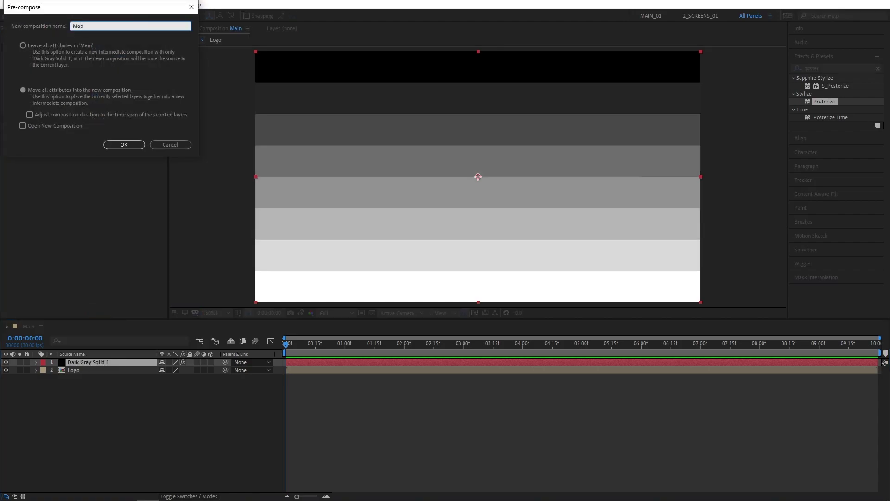
click(133, 144)
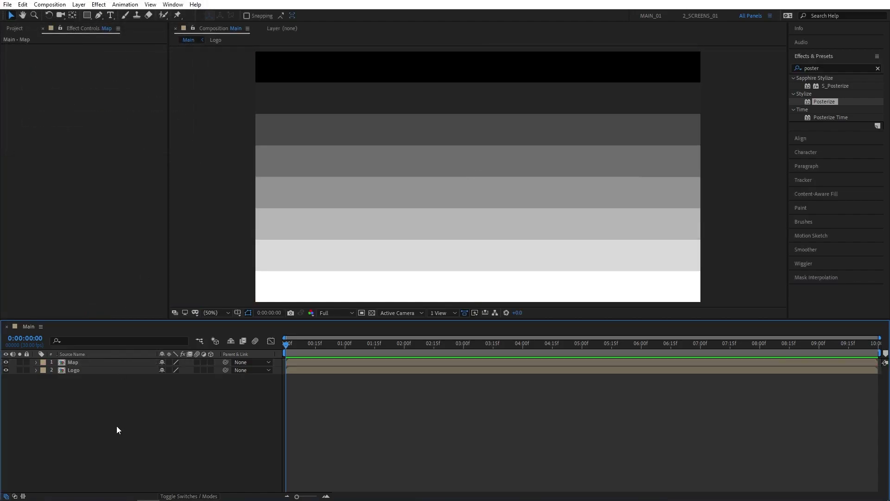
Hide Map and apply Displacement Map to Logo with Map as source and Max Horizontal 0
click(6, 362)
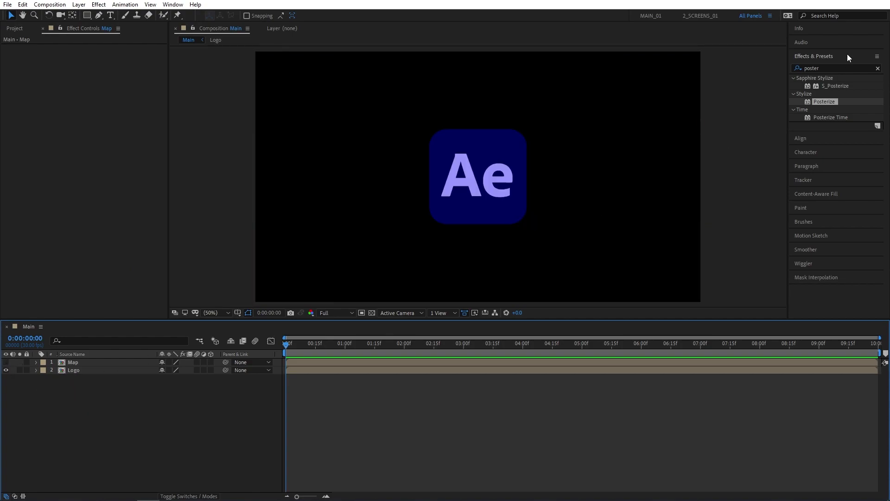
key(ctrl+5)
text(displ)
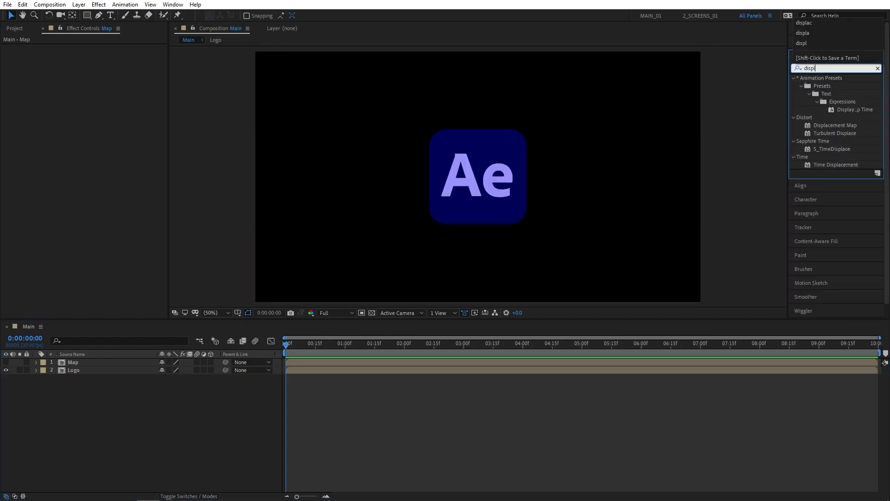
drag(835, 125, 88, 369)
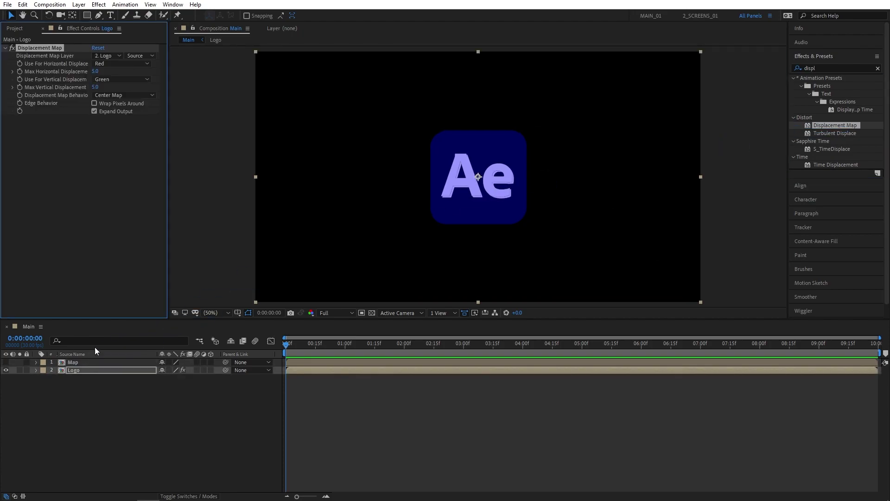
click(106, 56)
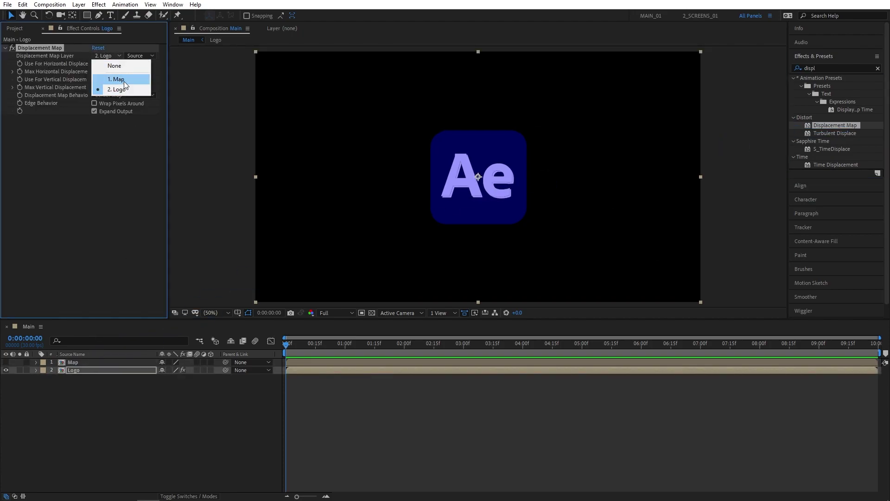
click(138, 78)
click(98, 71)
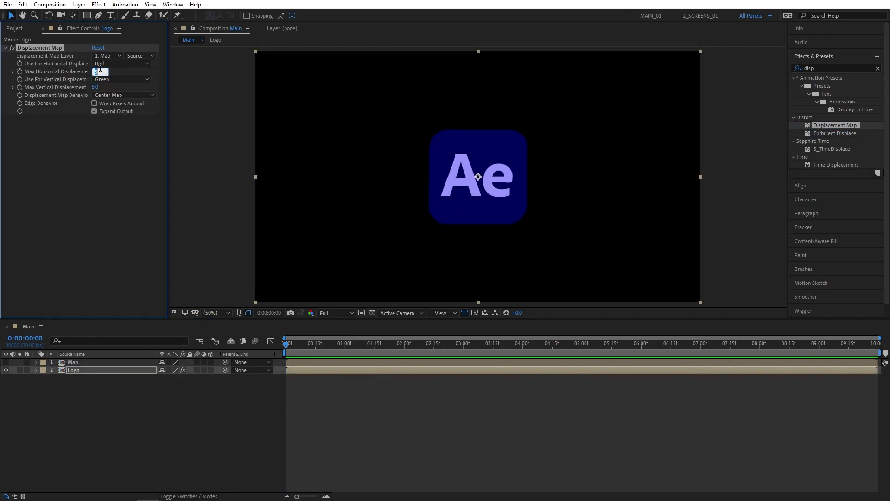
key(Return)
Keyframe Max Vertical Displacement from -2875 at 0s to 0 at 2s
drag(98, 87, 40, 92)
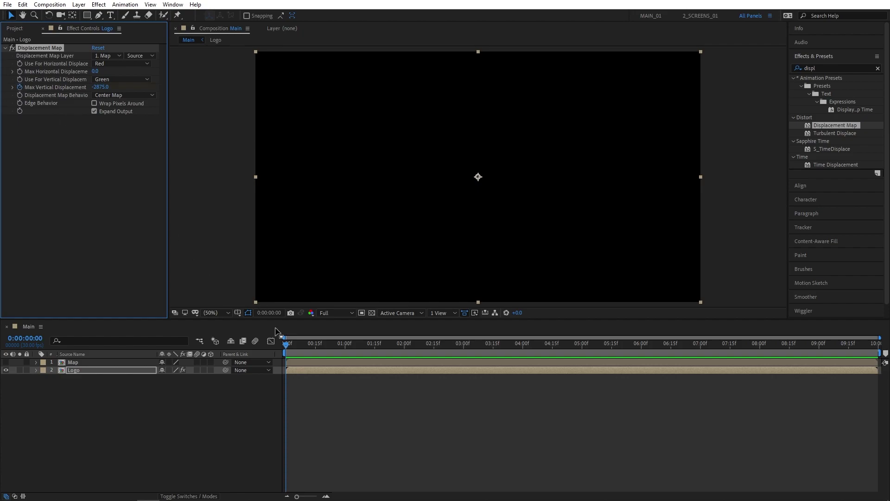
drag(287, 343, 404, 343)
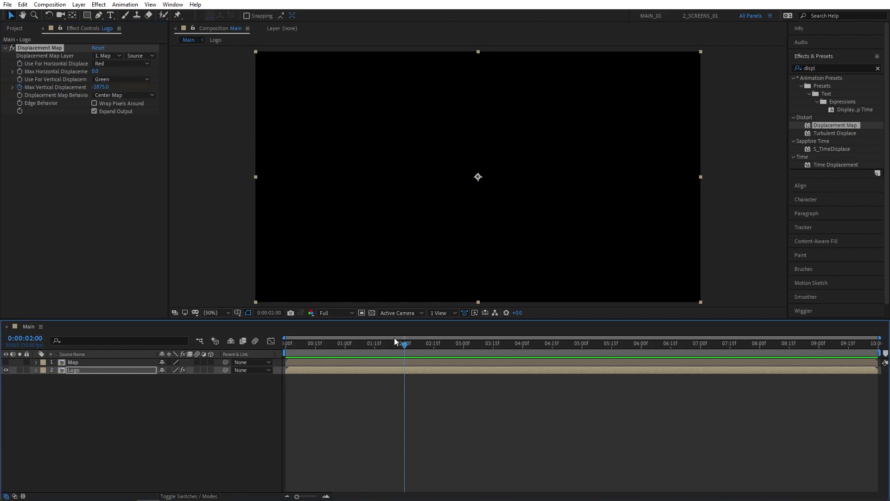
click(97, 86)
text(0)
key(Return)
Apply Easy Ease to both Max Vertical Displacement keyframes
key(u)
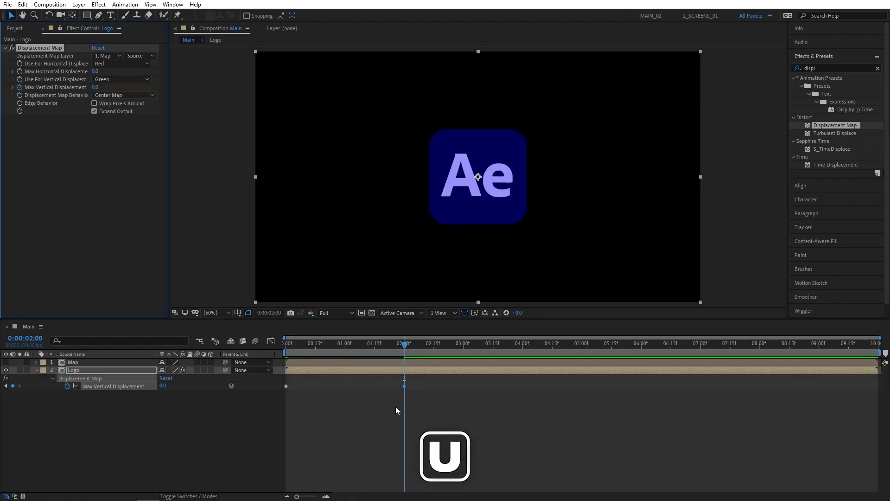
drag(495, 424, 284, 374)
right_click(286, 387)
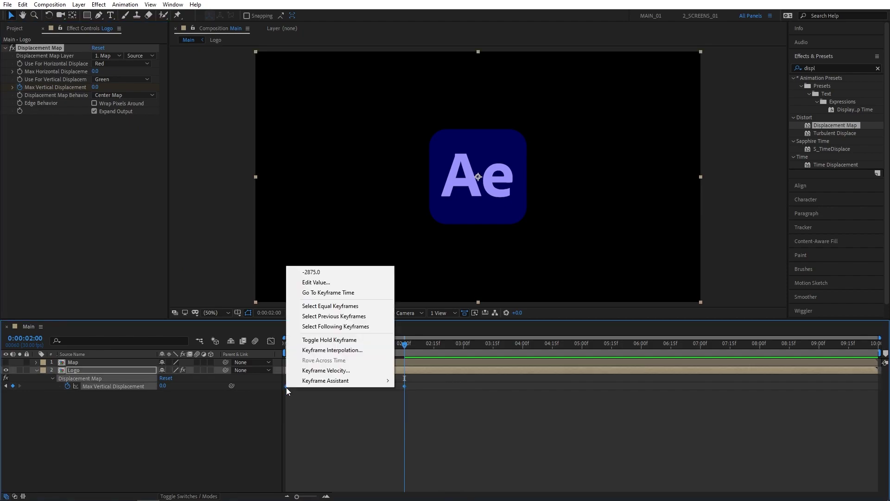
mouse_move(340, 382)
click(488, 414)
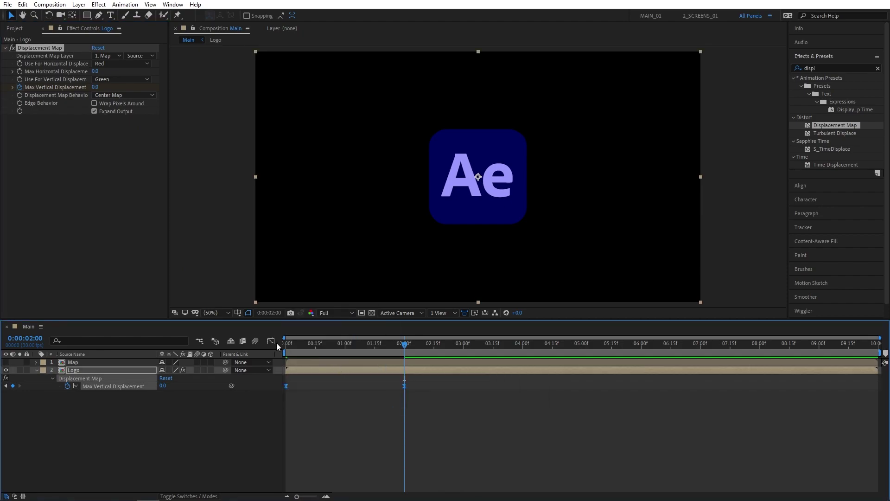
In the speed graph, stretch the 2-second keyframe's influence for a fast start and sharp settle, then preview
click(272, 343)
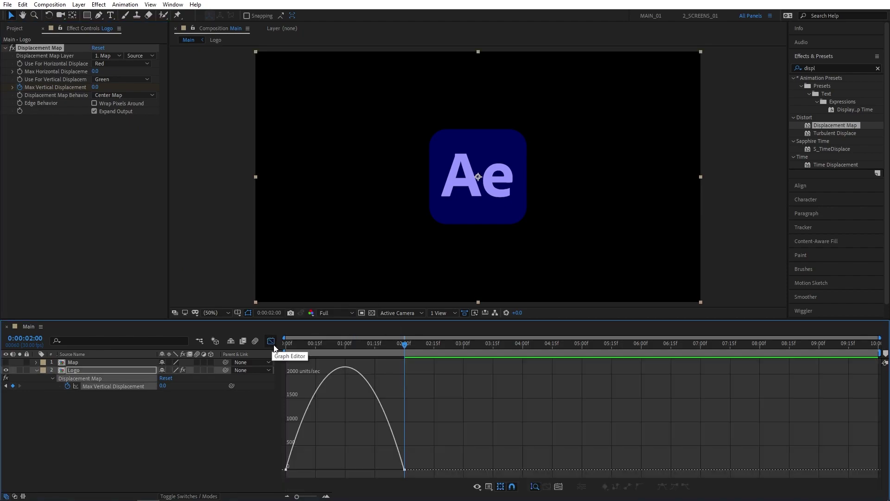
right_click(433, 391)
click(469, 309)
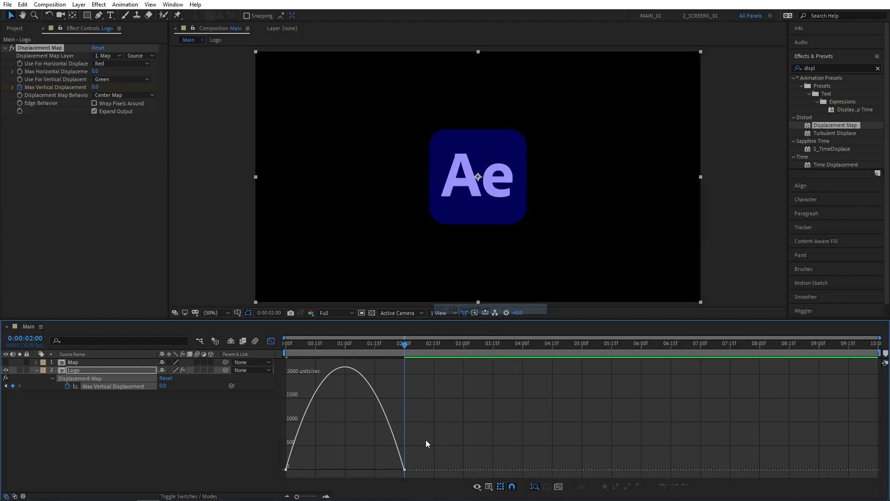
click(405, 469)
drag(383, 470, 288, 470)
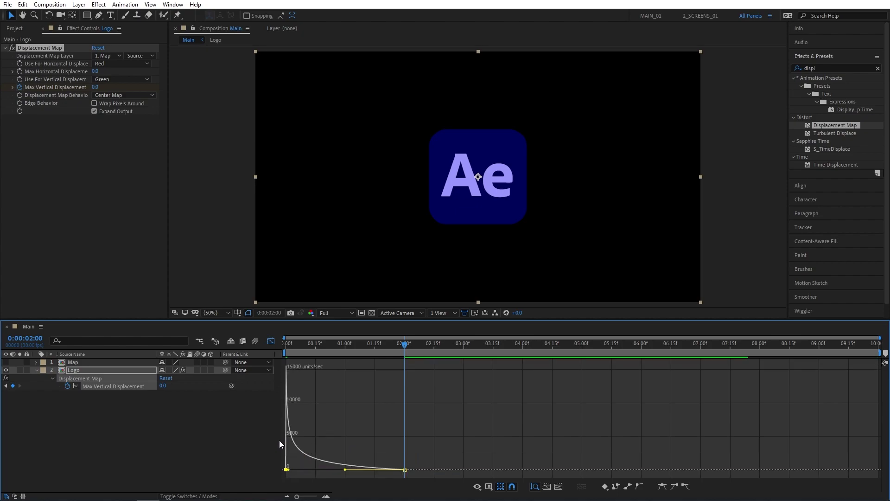
drag(294, 343, 271, 348)
key(space)
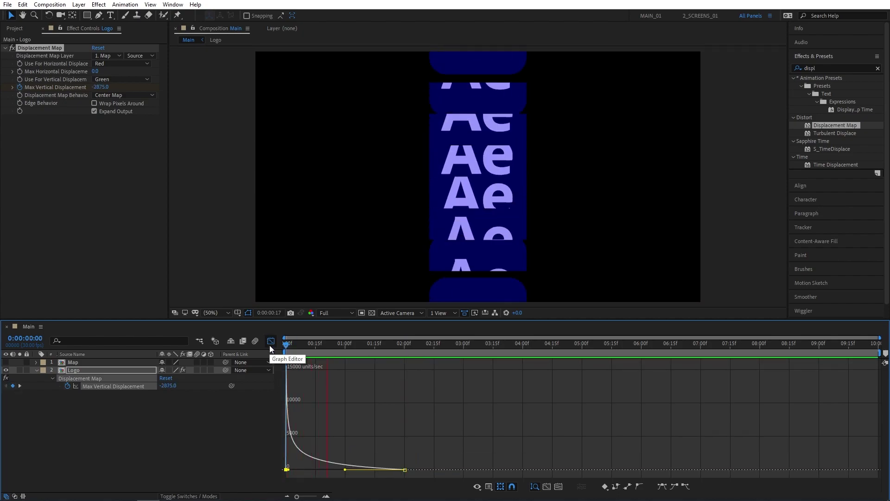
key(space)
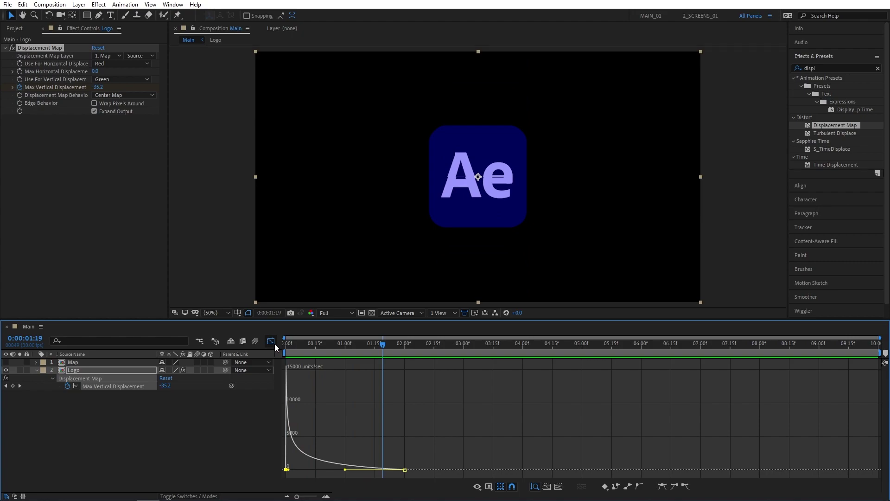
click(814, 68)
Apply CC Force Motion Blur to Logo with a Shutter Angle of 360
text(force)
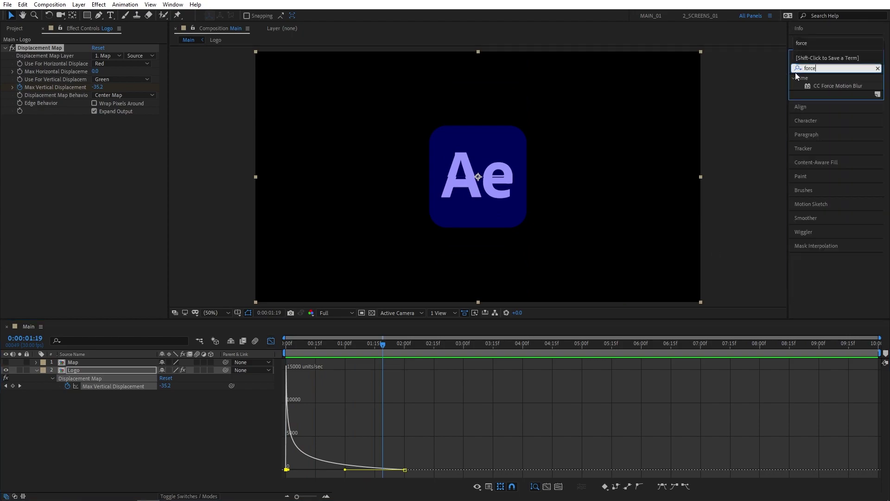
drag(837, 86, 87, 369)
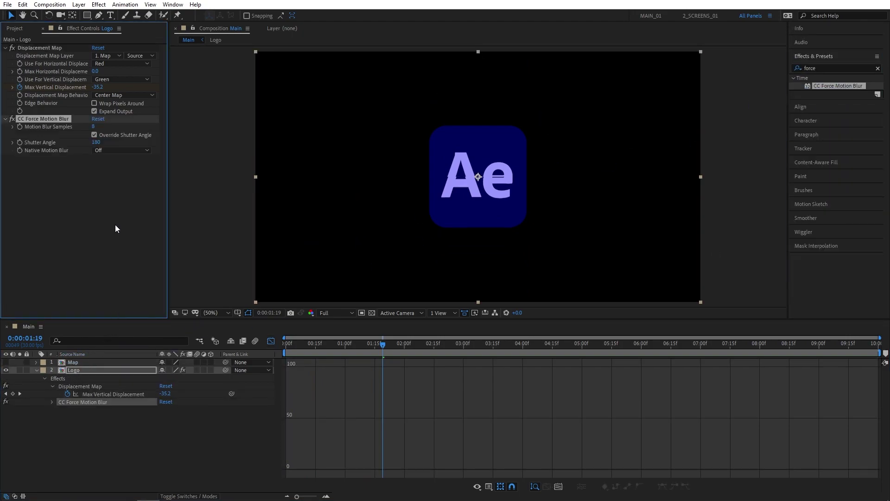
click(95, 142)
key(Return)
Change the first Max Vertical Displacement keyframe to -3025
click(271, 341)
drag(290, 345, 276, 361)
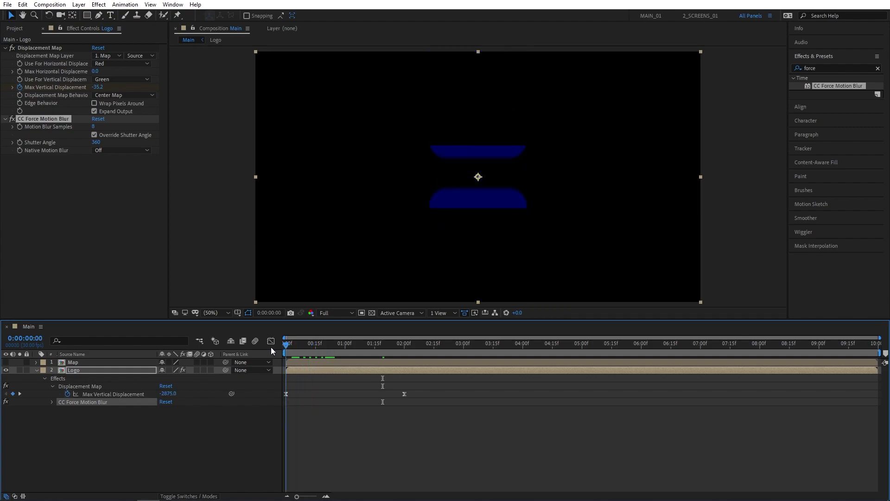
key(period)
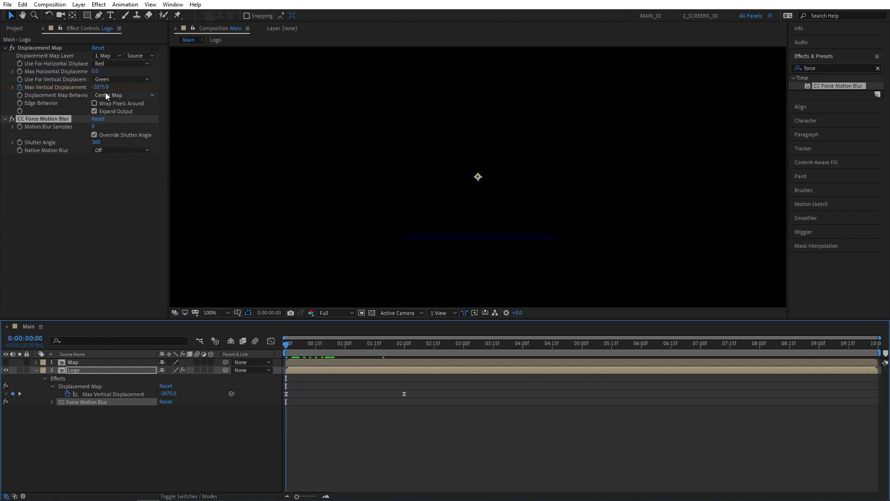
drag(100, 87, 97, 86)
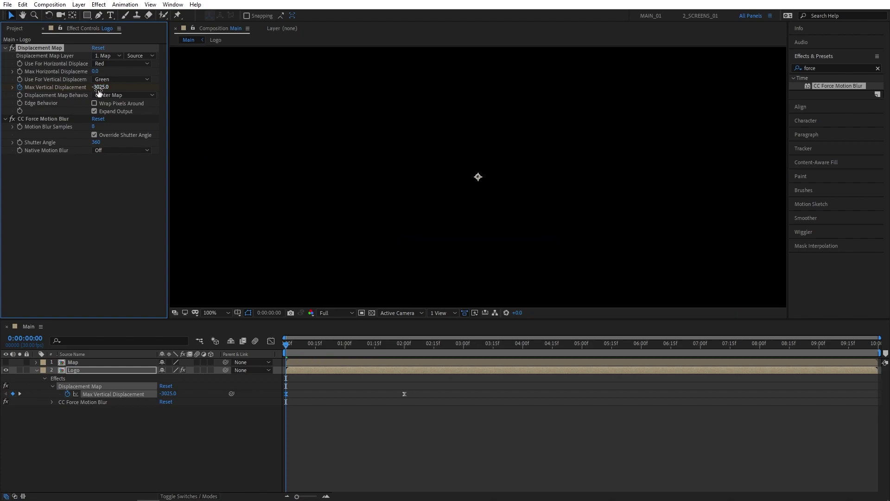
key(comma)
drag(287, 343, 346, 343)
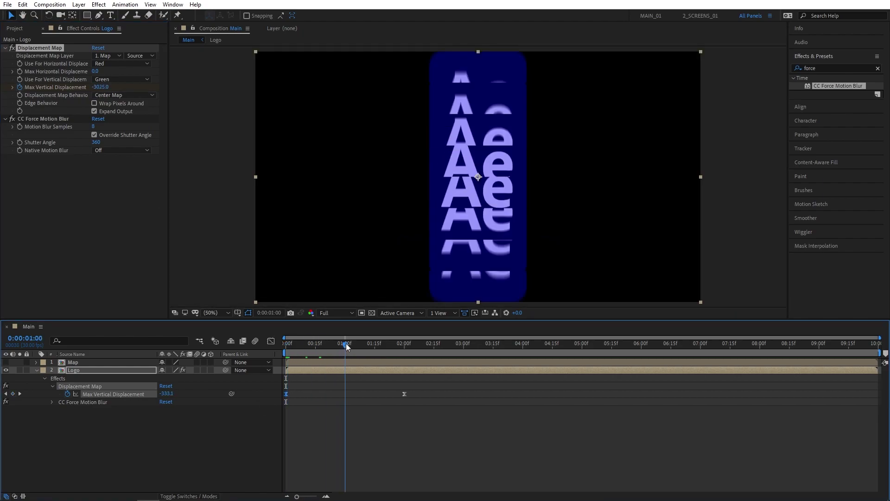
click(88, 440)
Create a black solid named BG and place it beneath the Logo layer
right_click(88, 440)
mouse_move(114, 343)
click(254, 363)
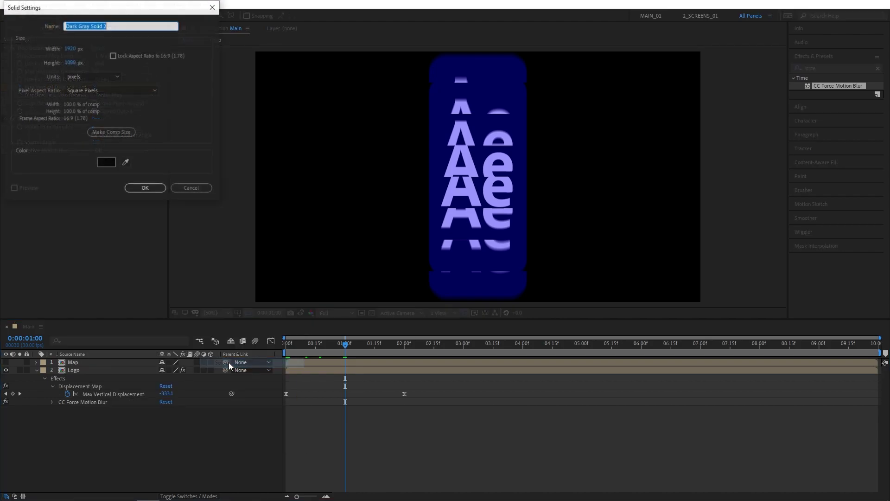
click(107, 163)
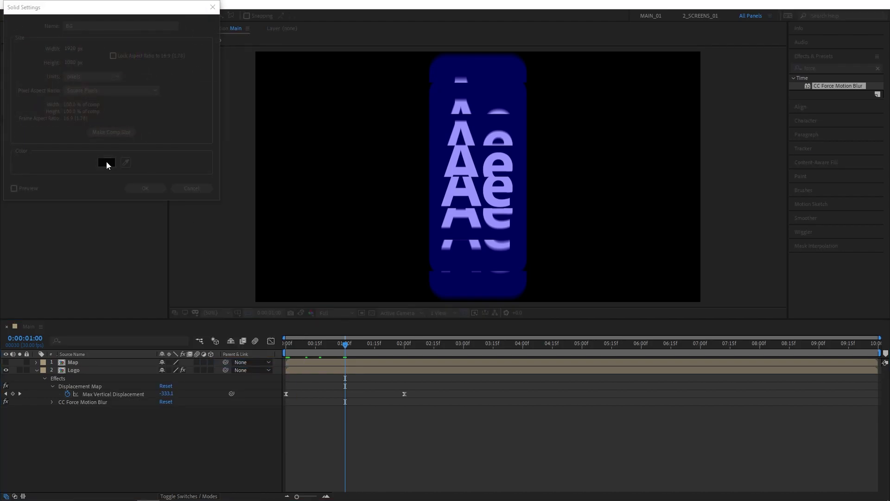
click(208, 27)
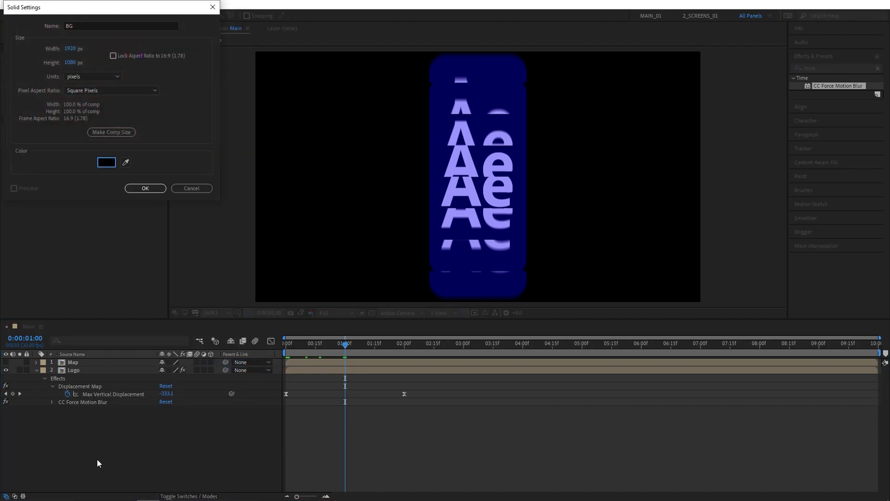
click(146, 188)
drag(68, 389, 73, 433)
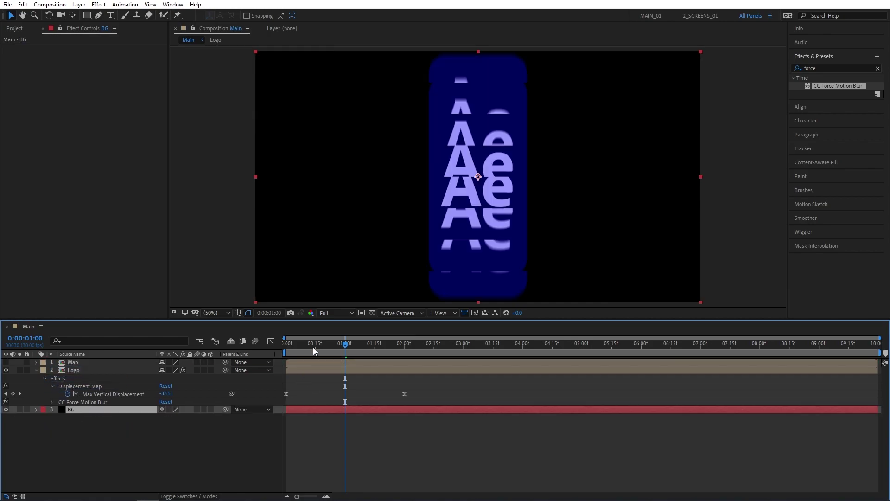
key(space)
click(276, 400)
click(79, 371)
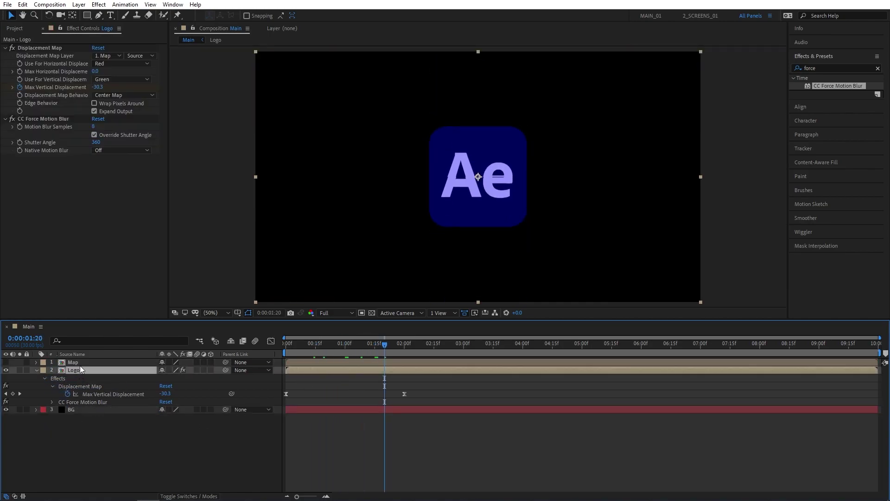
Duplicate Logo, rename the copy BG and delete its CC Force Motion Blur
click(22, 4)
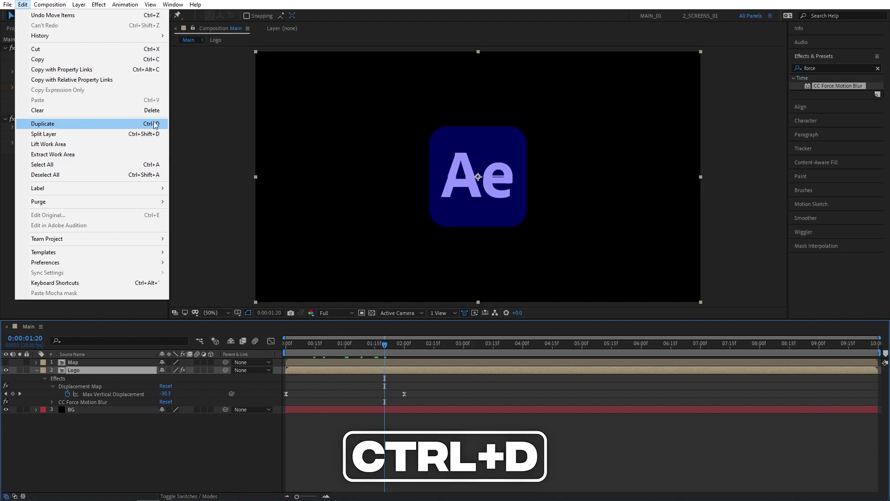
click(109, 124)
click(77, 378)
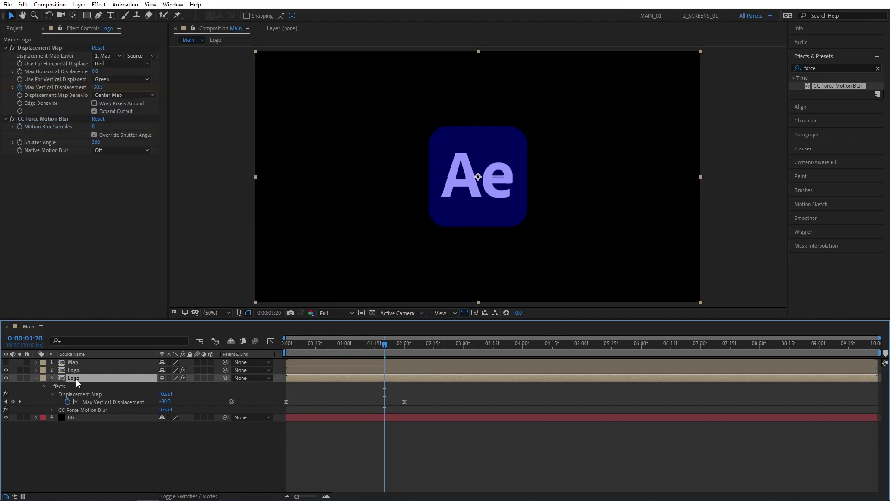
key(Return)
text(BG)
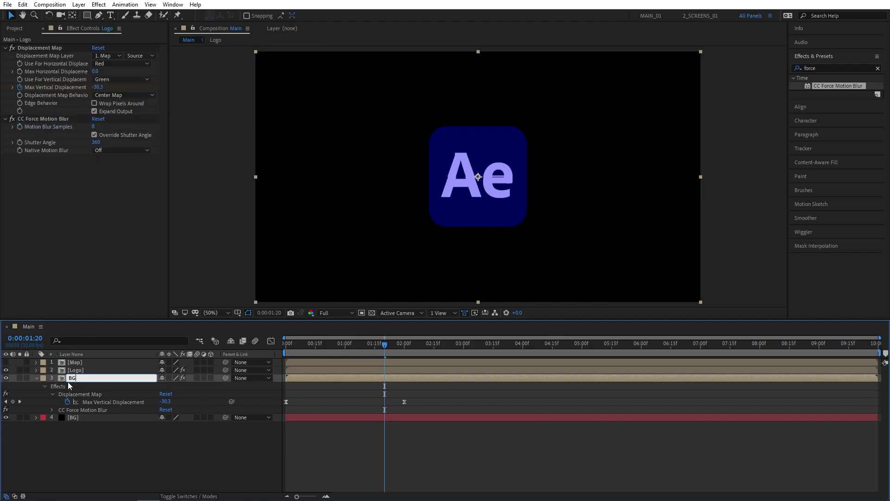
click(77, 436)
click(34, 121)
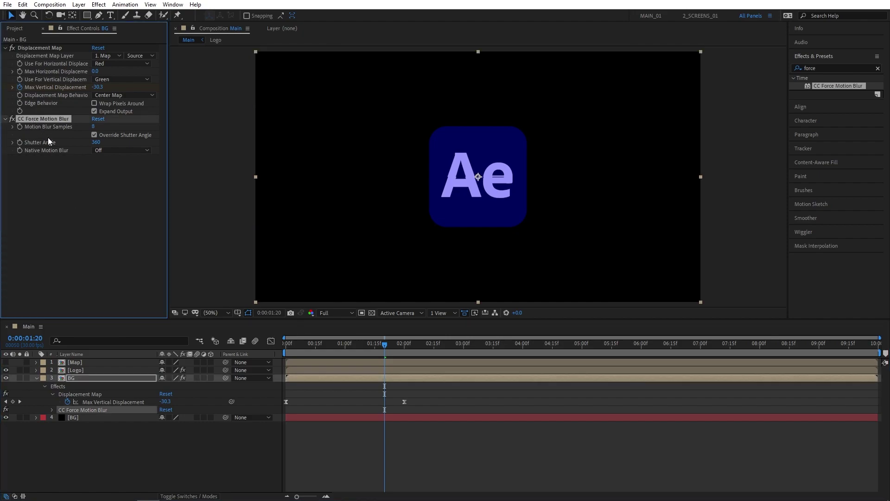
key(Delete)
Set the BG copy's Scale to 250% and Opacity to 50%
key(s)
click(173, 386)
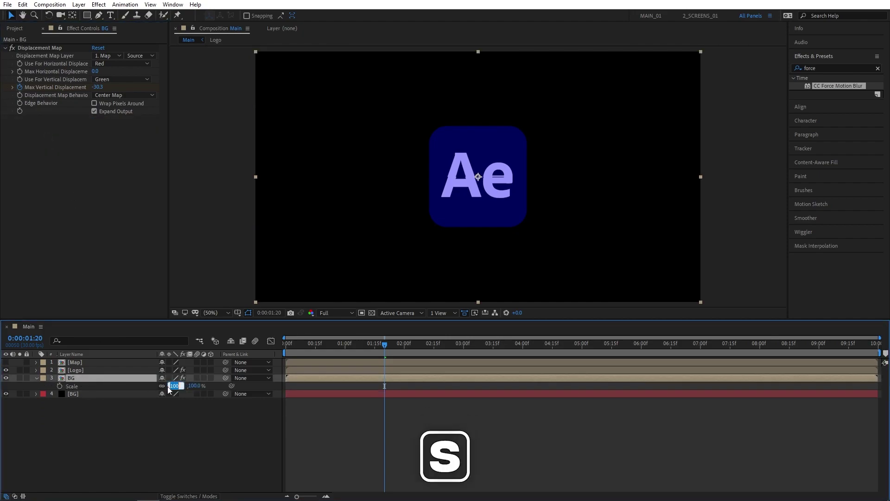
text(250)
key(Return)
key(t)
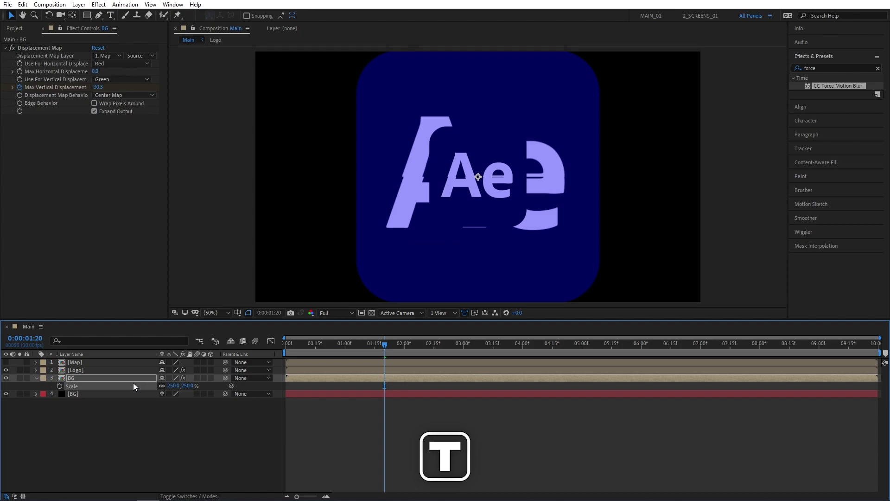
click(166, 386)
text(50)
key(Return)
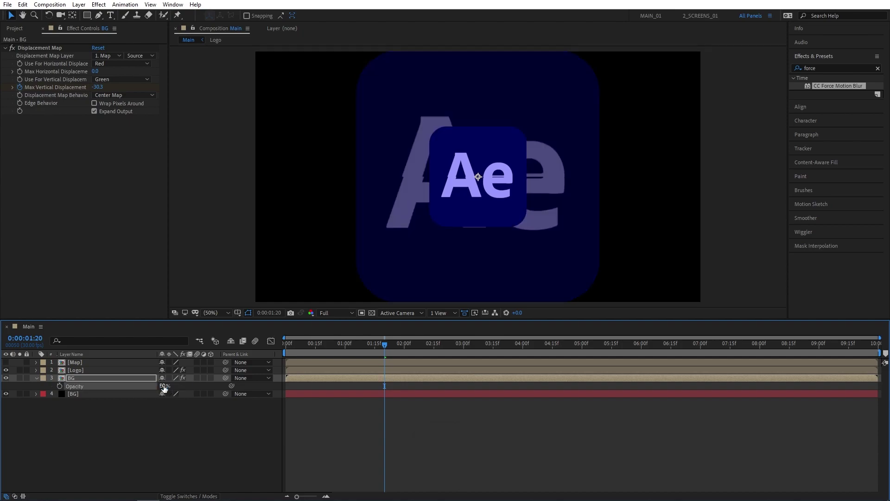
Apply the Tint effect to the BG copy
double_click(809, 69)
text(tint)
drag(827, 117, 90, 377)
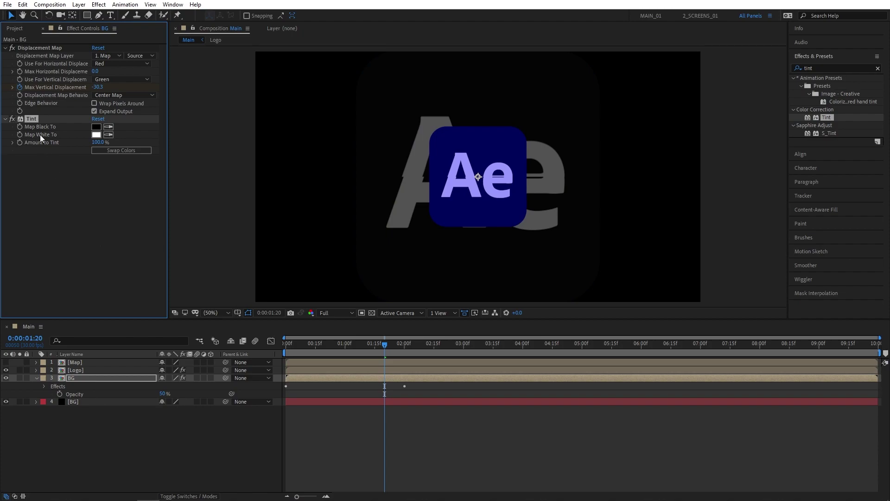
Darken Tint's Map White To near black and add Bevel Alpha with Edge Thickness 4
click(96, 135)
drag(19, 132, 5, 124)
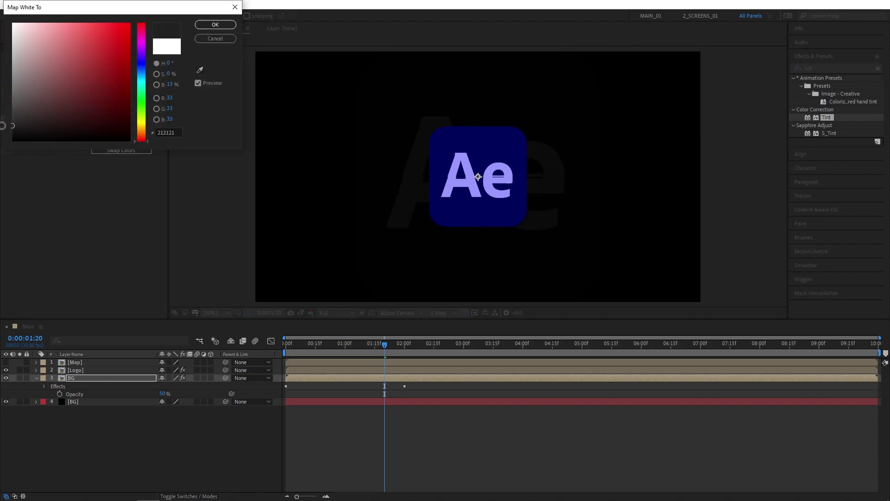
click(216, 24)
click(792, 67)
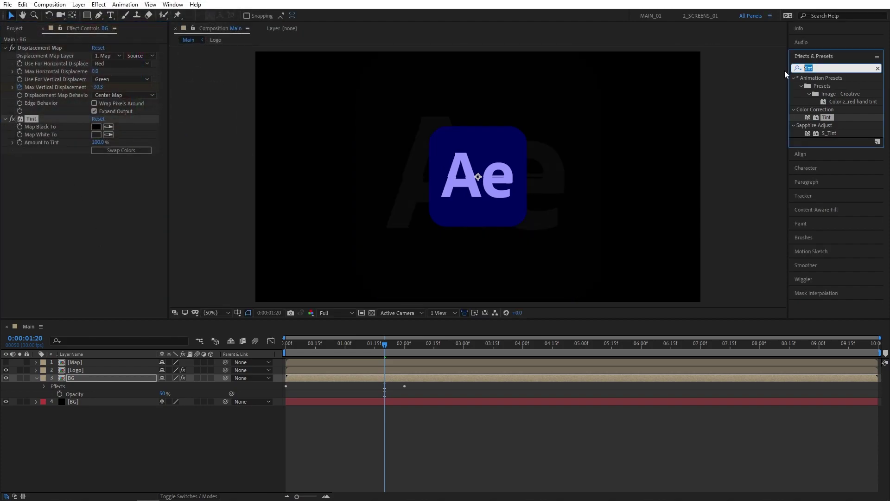
text(bevel al)
drag(821, 89, 95, 377)
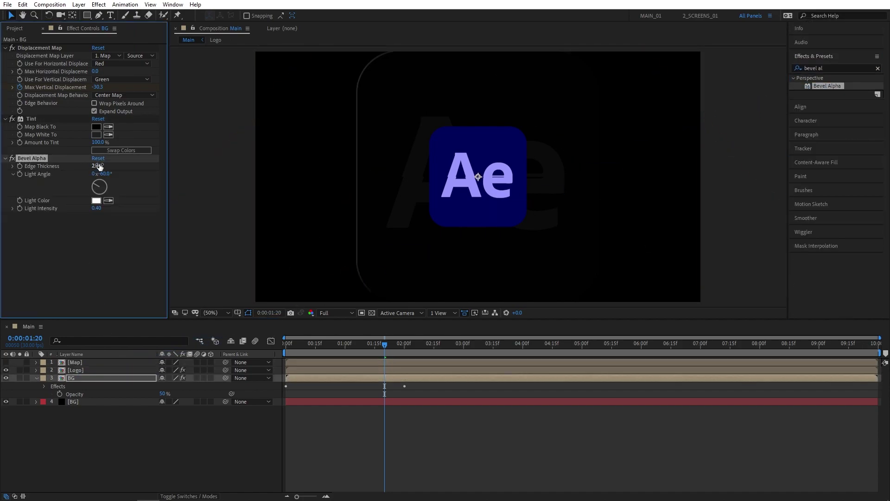
text(4)
click(93, 257)
Keyframe Bevel Alpha Light Intensity from 0 at 2s to 0.50 at 2:15
key(k)
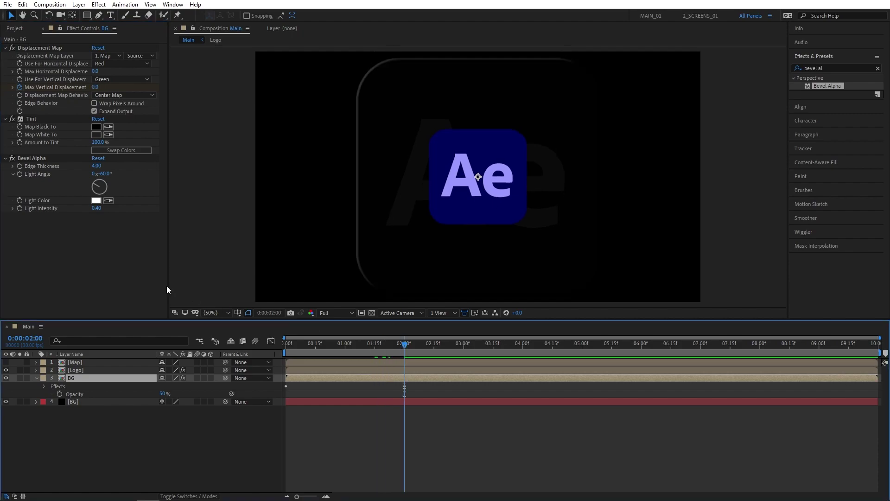
click(167, 290)
click(22, 208)
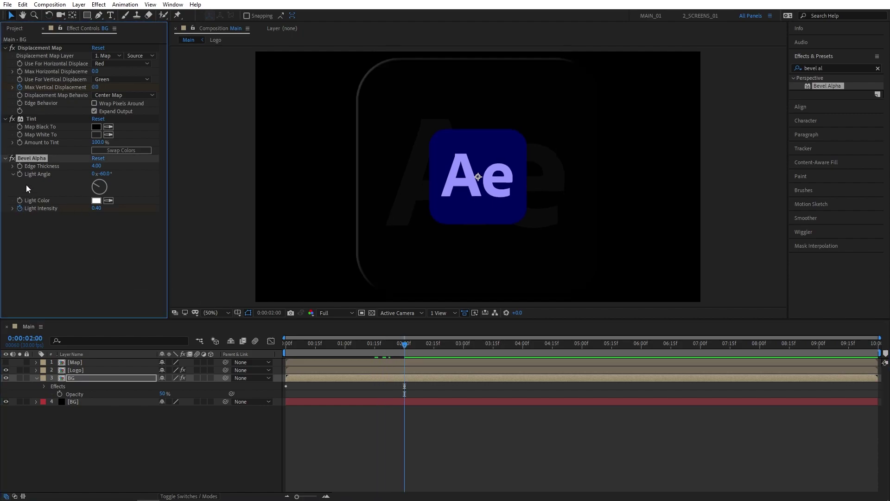
key(u)
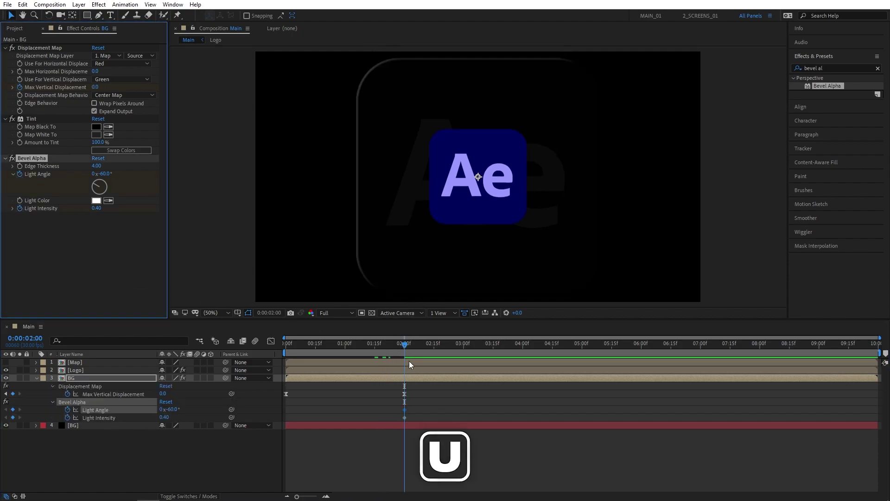
click(120, 440)
click(164, 417)
text(0)
key(Return)
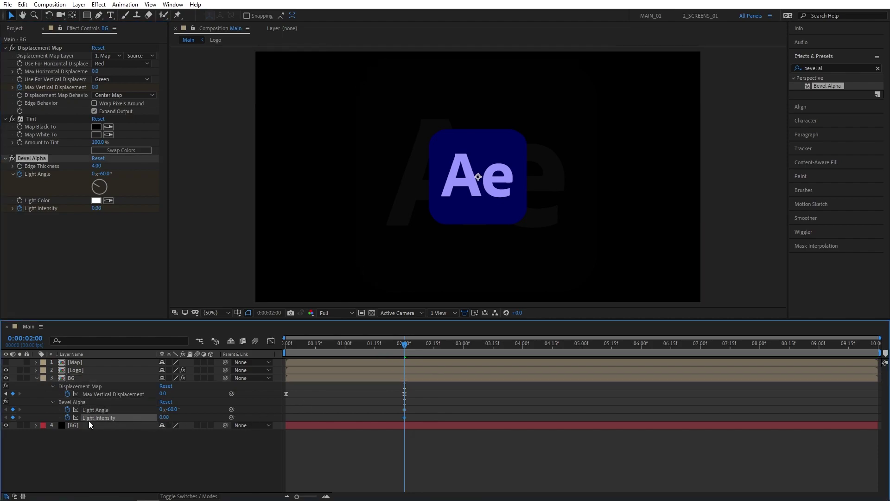
drag(404, 347, 433, 350)
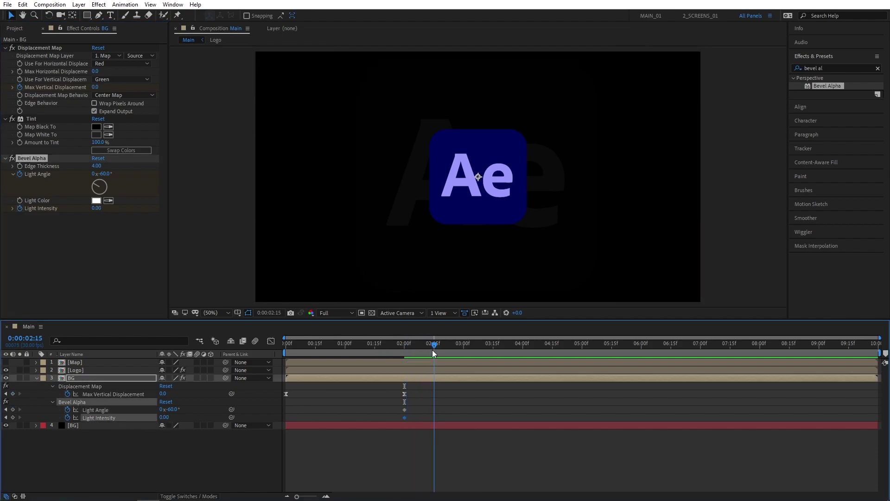
click(96, 208)
text(.5)
key(Return)
Keyframe Light Angle to -1x-60° at 6 seconds and preview the rotating light
click(642, 345)
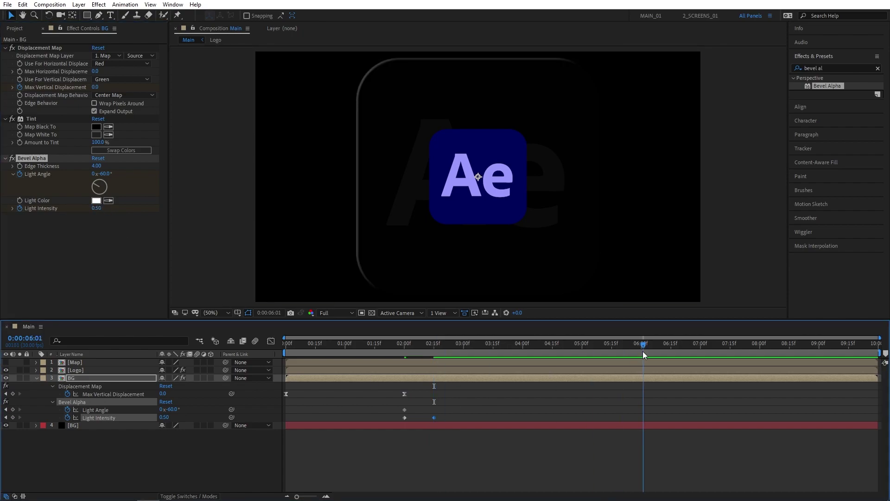
drag(94, 174, 91, 175)
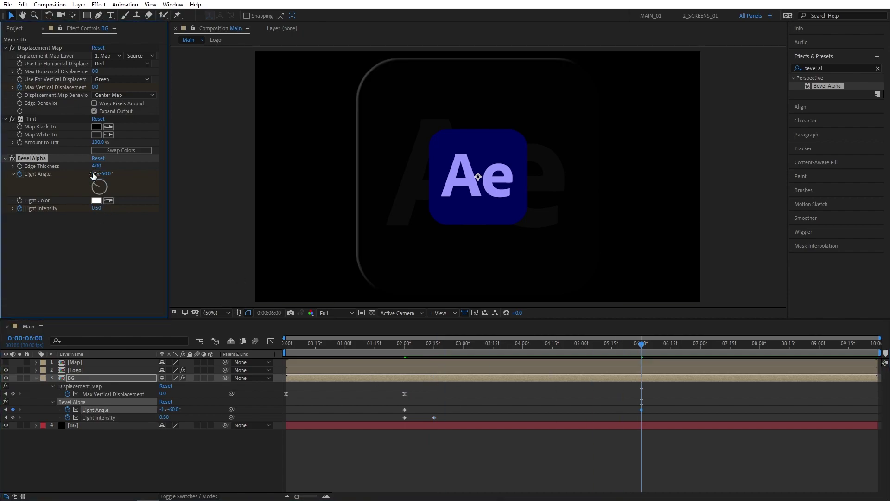
click(386, 345)
drag(390, 346, 586, 349)
Add CC Light Sweep to BG with Direction 0°, Smooth shape, Width 100 and Sweep Intensity 50
click(794, 68)
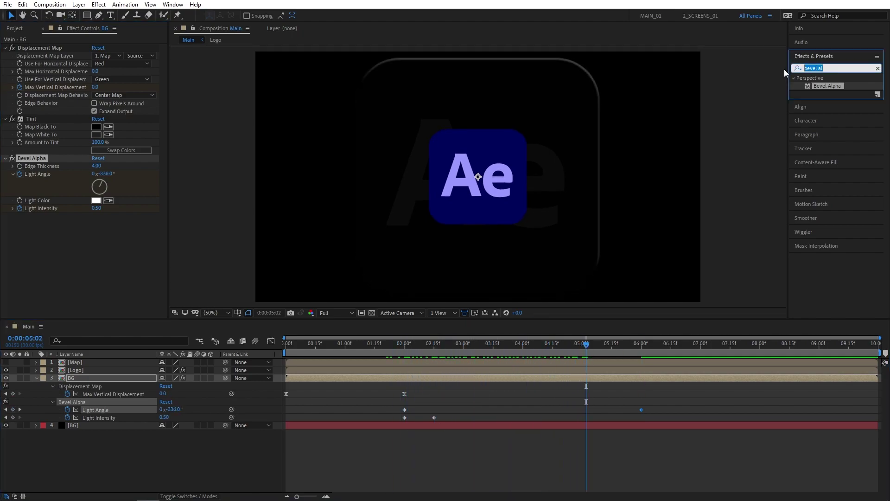
text(light swee)
drag(833, 86, 533, 218)
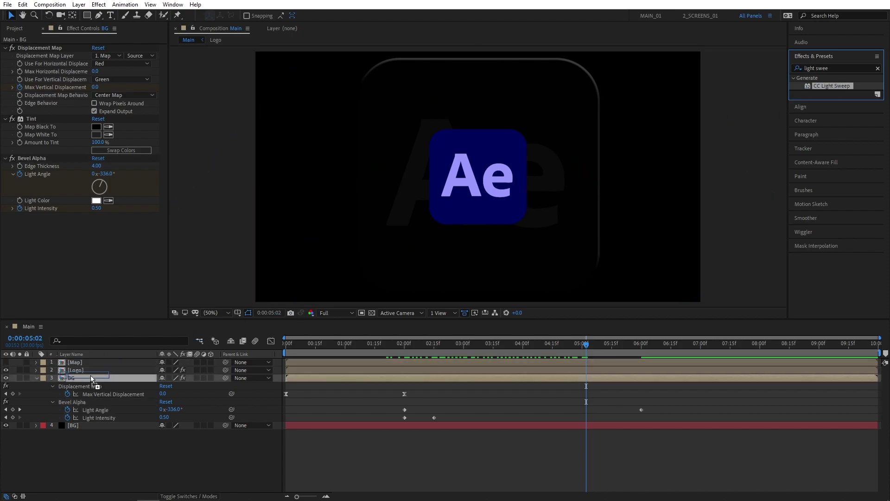
key(comma)
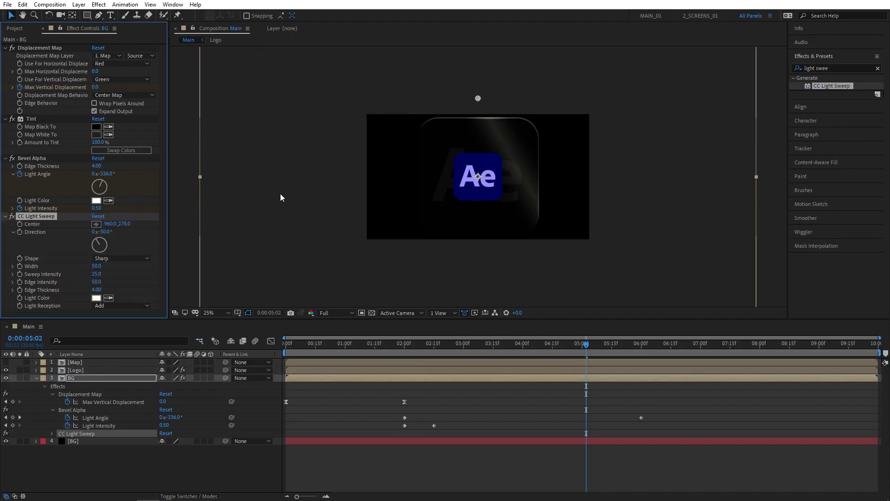
click(100, 239)
click(99, 259)
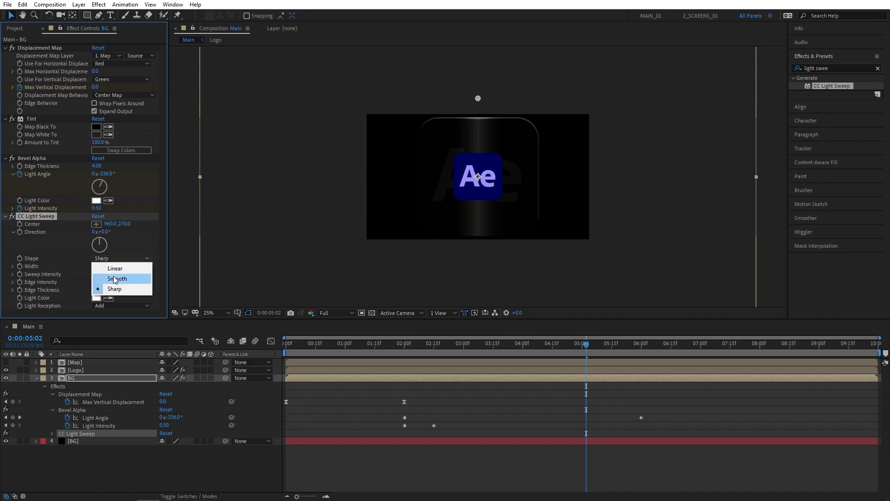
click(99, 275)
click(97, 266)
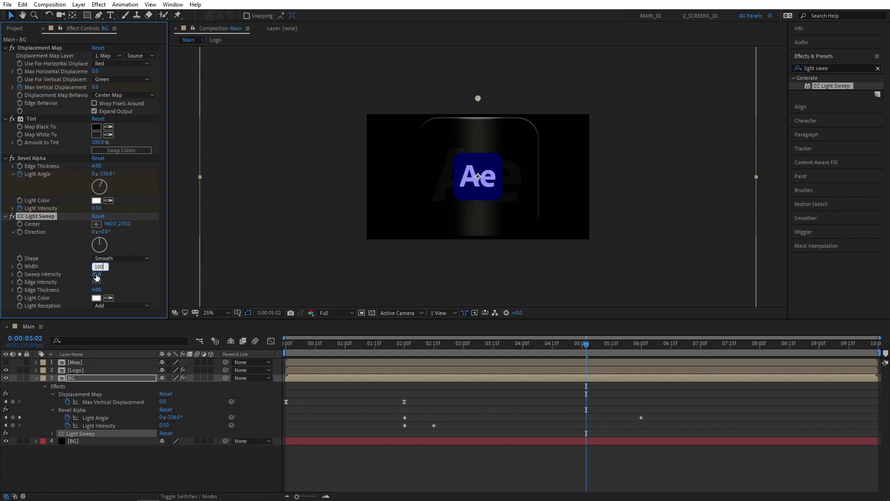
click(99, 275)
text(50)
click(126, 280)
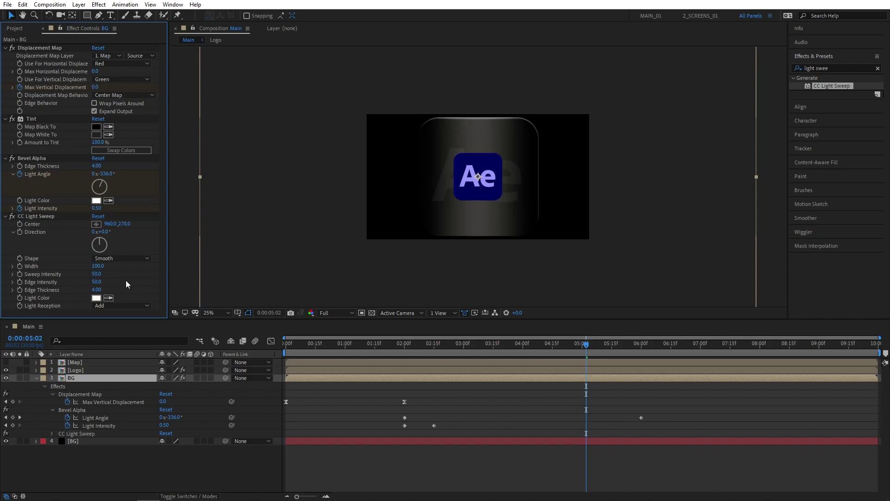
Keyframe the sweep Center from left of the logo at 2s to the right at 6s
click(40, 216)
drag(481, 100, 368, 174)
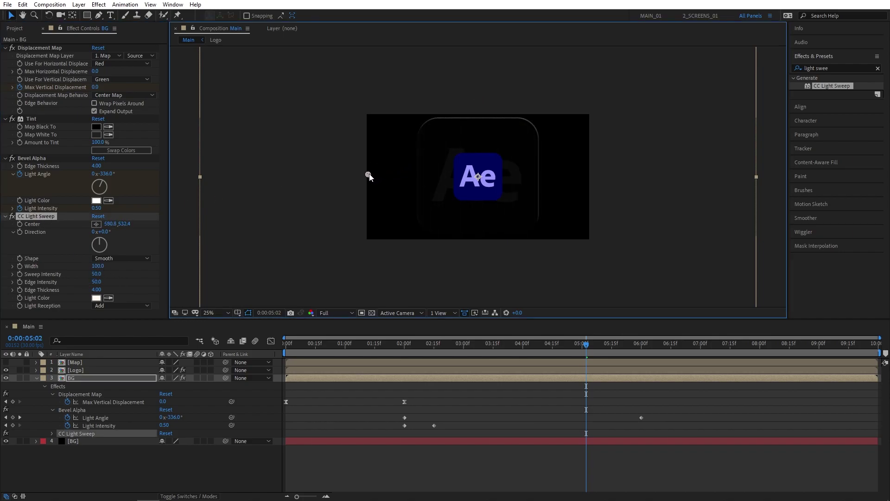
click(404, 345)
click(19, 228)
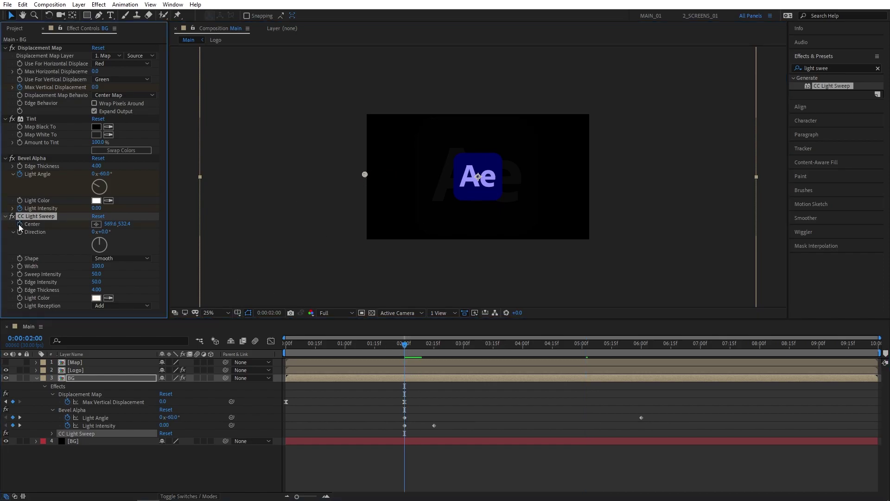
click(642, 344)
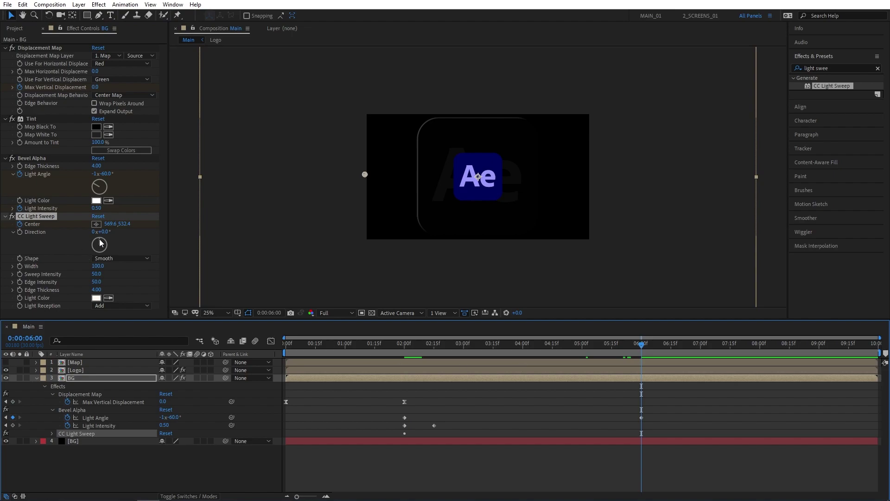
drag(365, 174, 592, 175)
mouse_move(453, 355)
mouse_down()
mouse_move(608, 355)
mouse_move(446, 355)
mouse_up()
Add Drop Shadow, Inner Shadow and Bevel and Emboss layer styles to the Logo layer
click(38, 378)
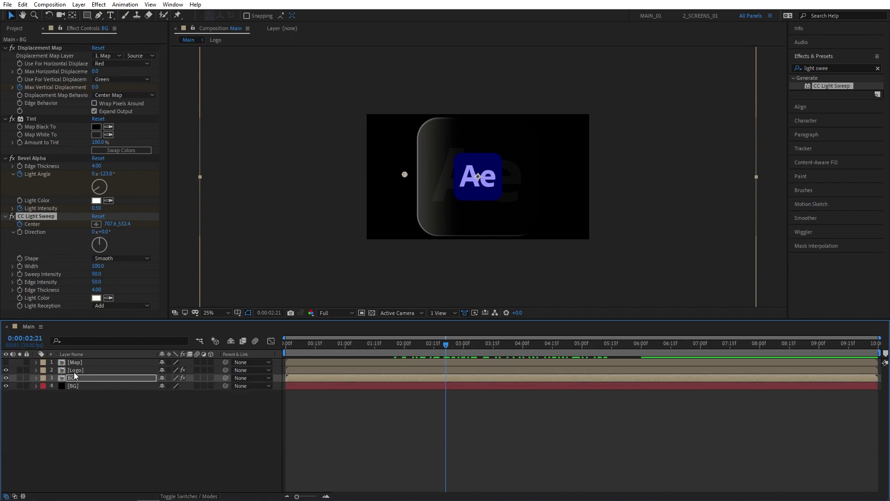
click(74, 372)
right_click(78, 371)
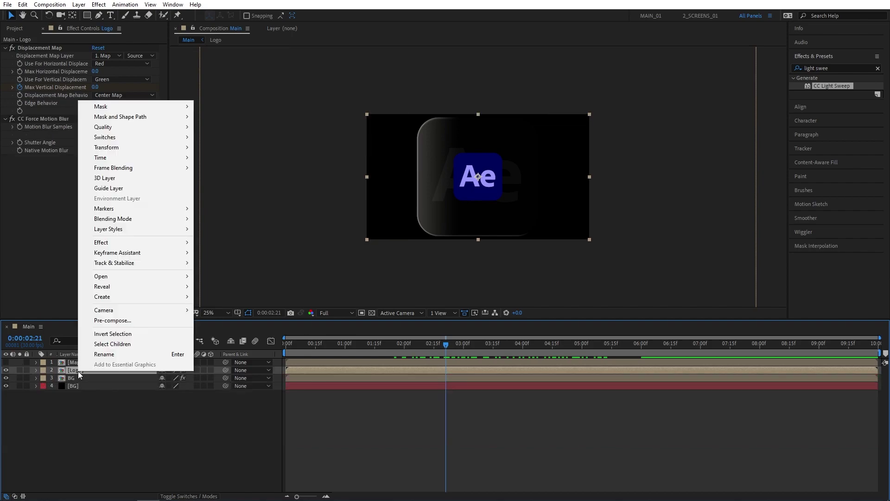
mouse_move(124, 230)
click(224, 263)
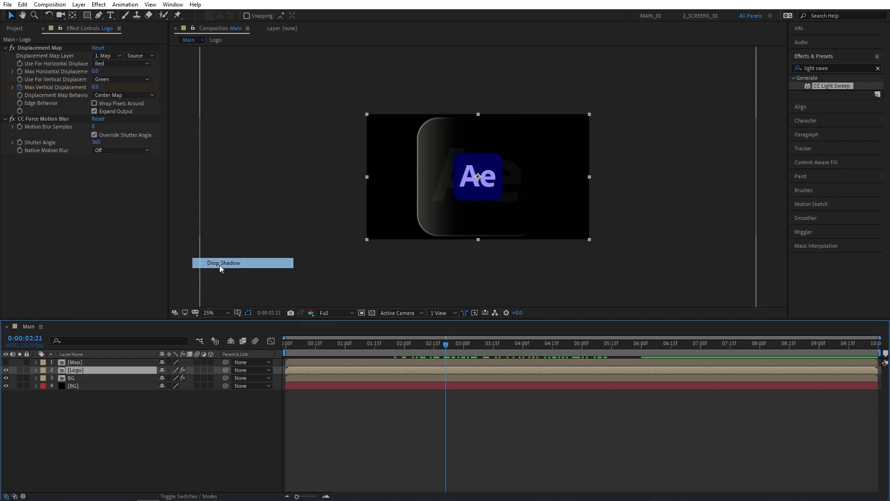
right_click(89, 371)
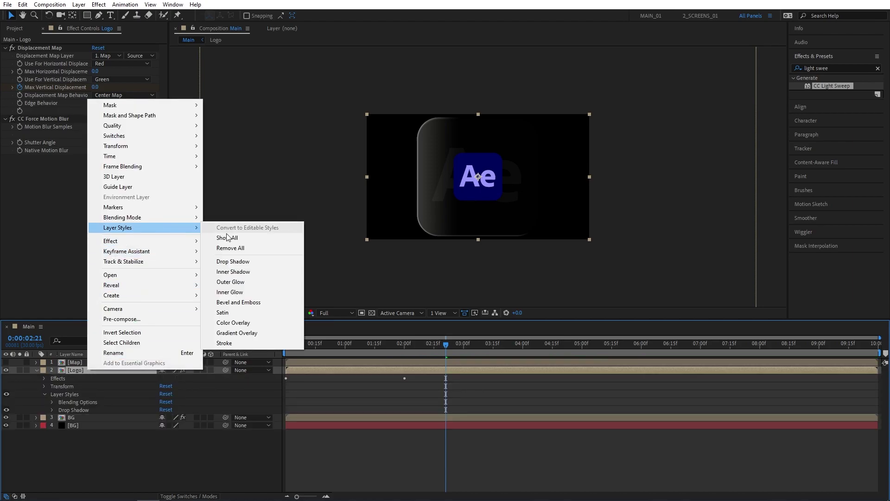
click(227, 272)
right_click(84, 372)
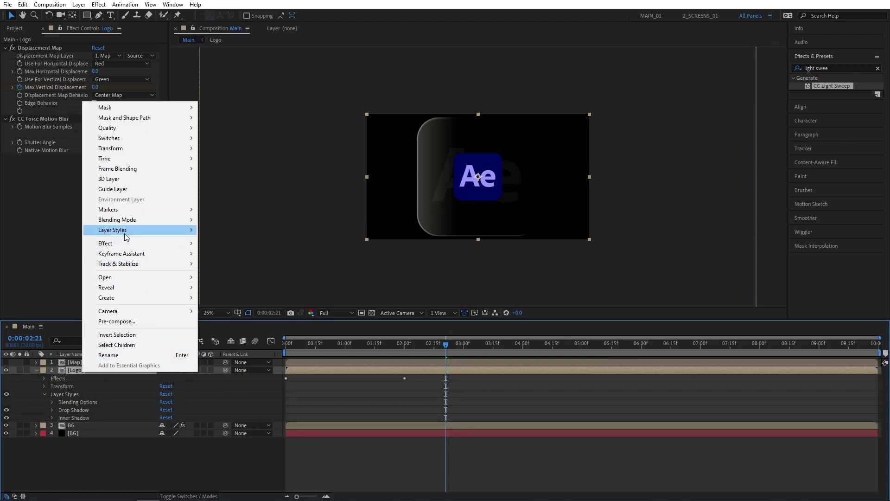
click(263, 304)
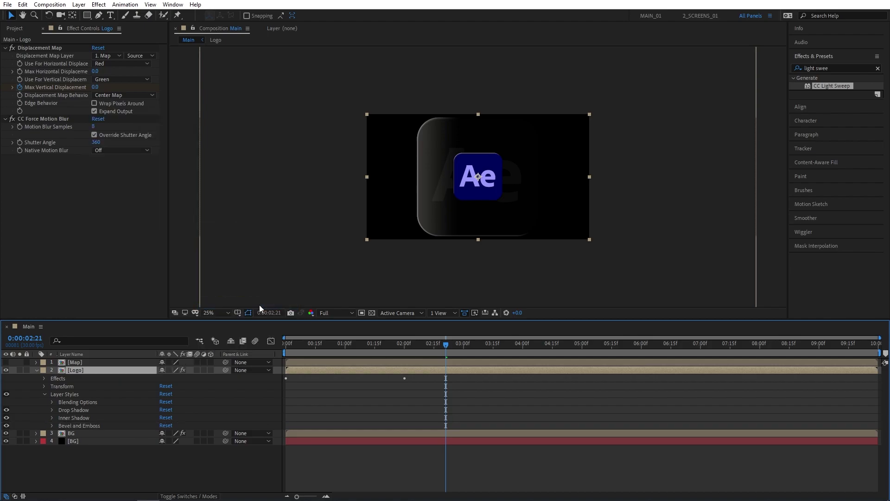
Set the Drop Shadow distance to 0 and confirm its size
click(52, 410)
click(164, 458)
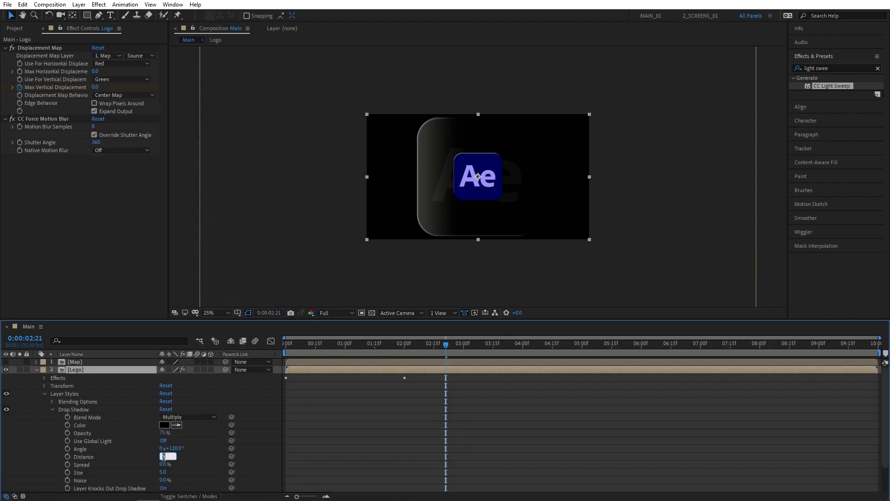
text(0)
key(Return)
click(164, 472)
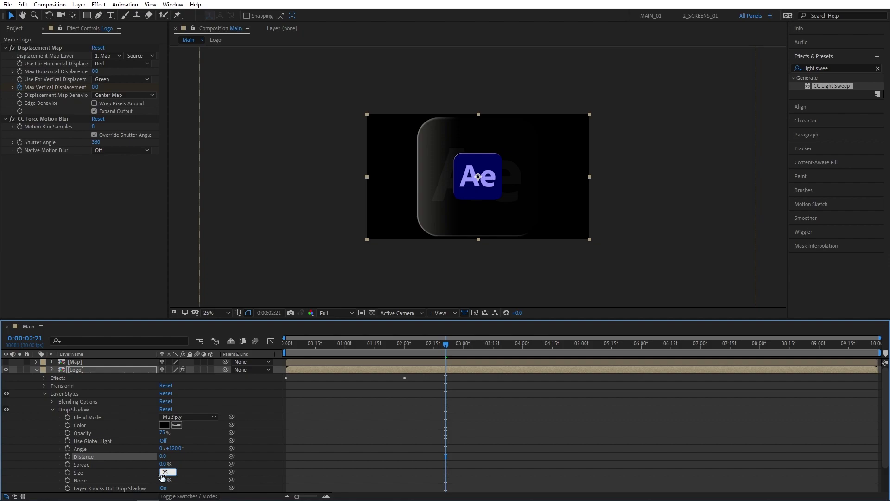
key(Return)
click(52, 410)
Set the Inner Shadow distance to 0 and its size to 200
click(52, 418)
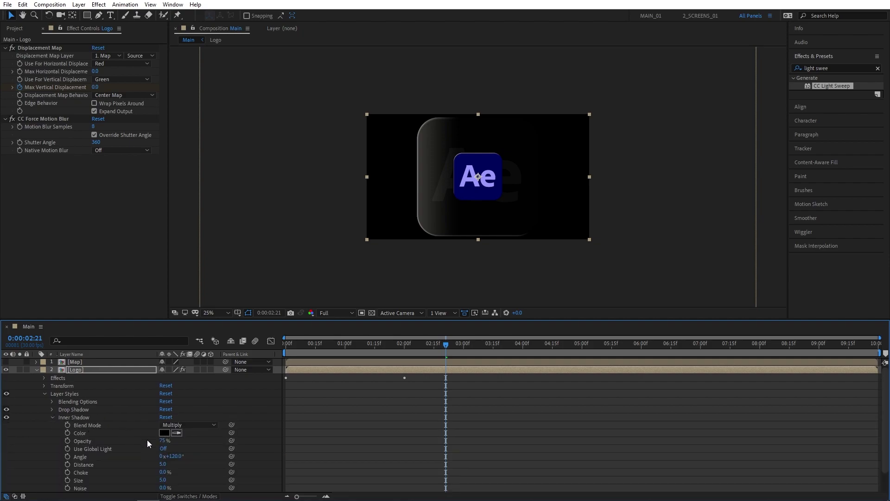
click(163, 464)
text(0)
key(Return)
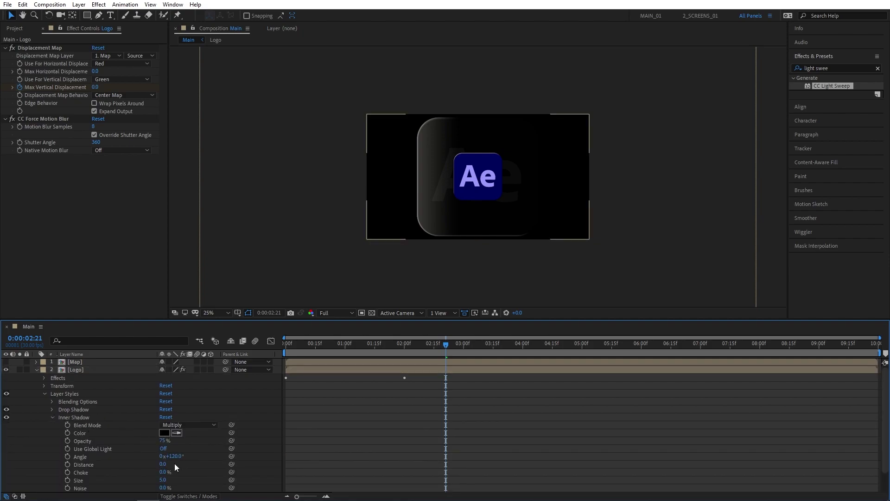
scroll(176, 457, down, 1)
text(20)
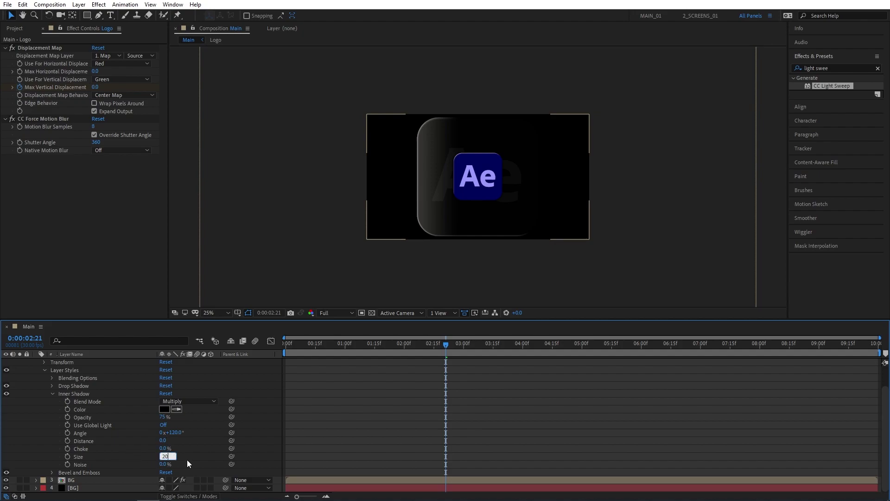
text(0)
key(Return)
click(52, 392)
Keyframe the Logo's Scale at 300% at 0:00 and 100% at 2:00
click(52, 424)
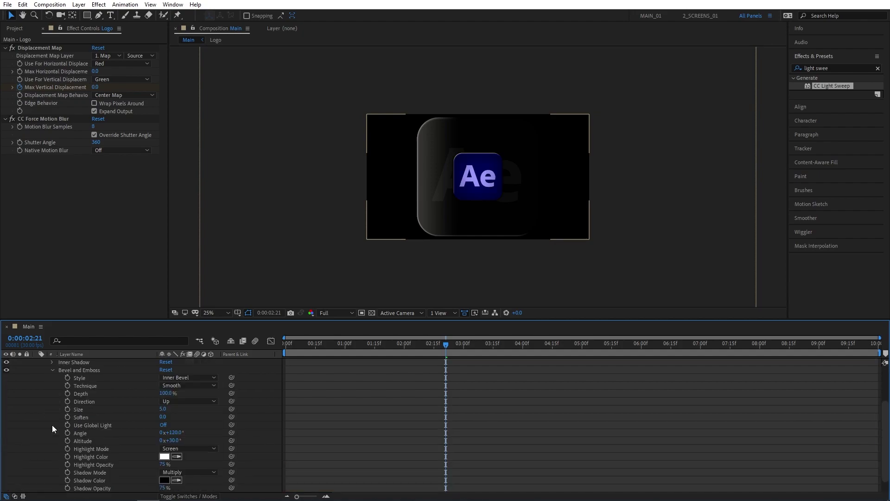
key(Return)
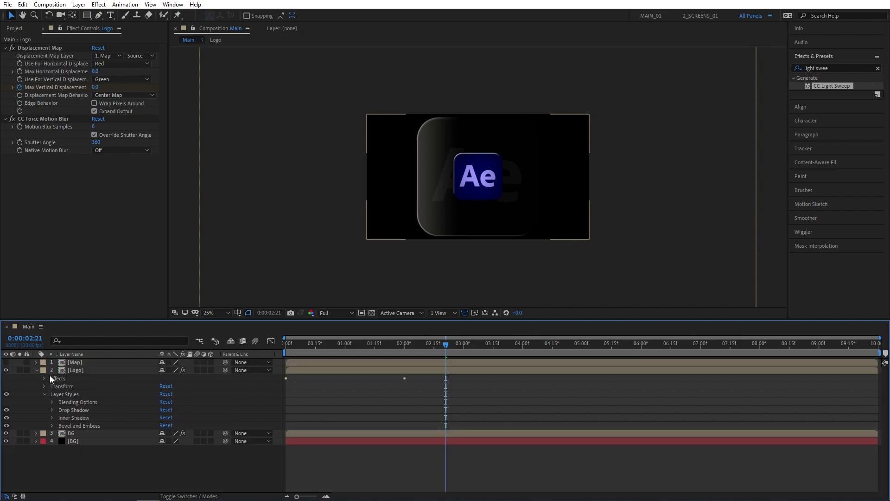
key(Home)
key(s)
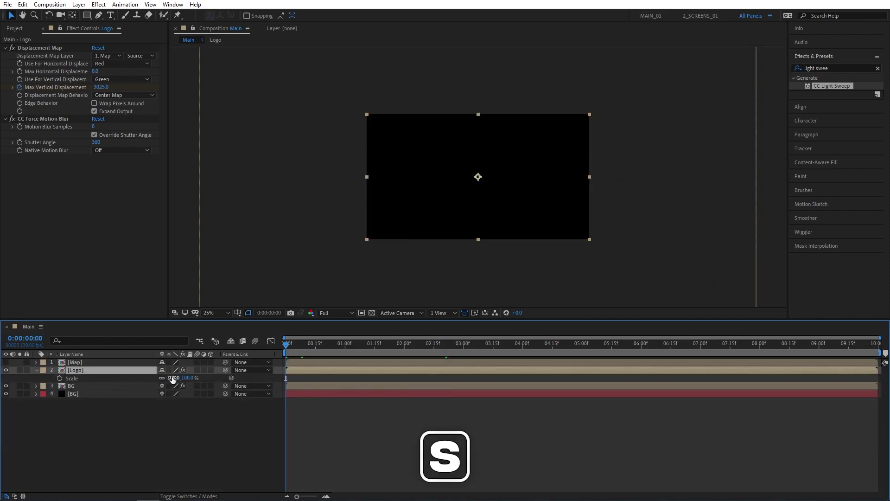
click(174, 378)
text(300)
click(135, 378)
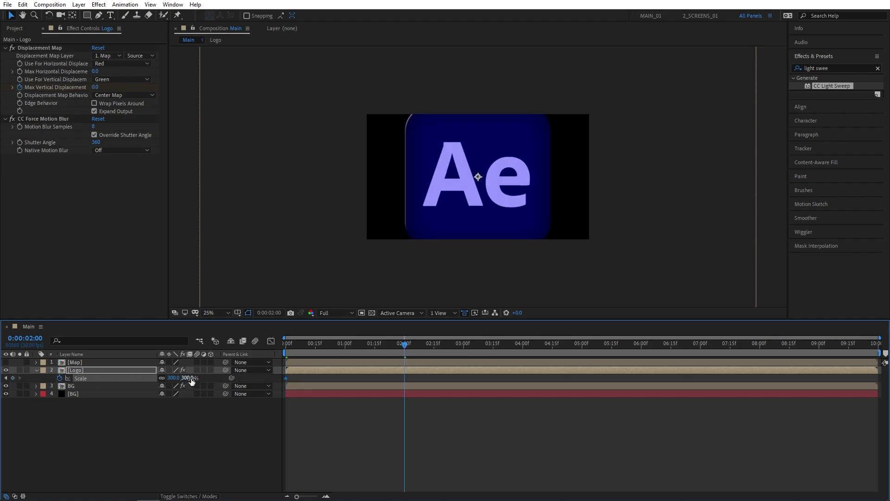
click(190, 378)
text(100)
key(Return)
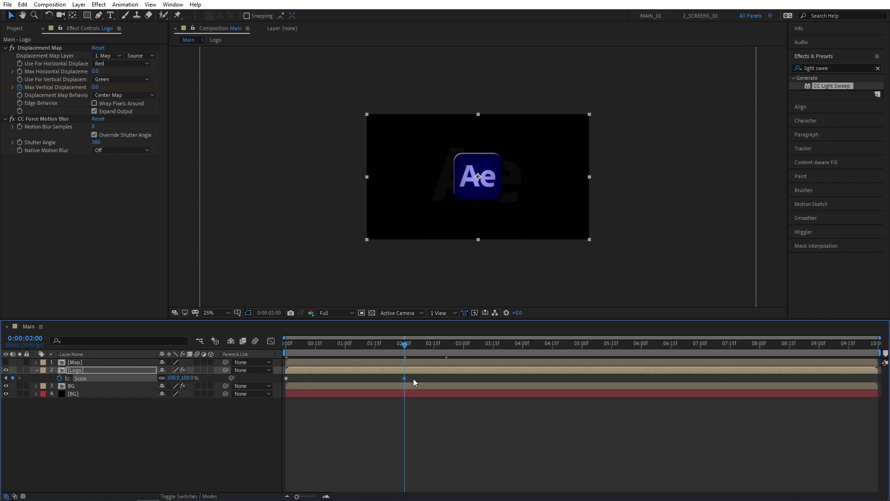
Easy Ease both scale keyframes, steepen the speed curve, and preview the scale-in
drag(414, 379, 281, 383)
key(F9)
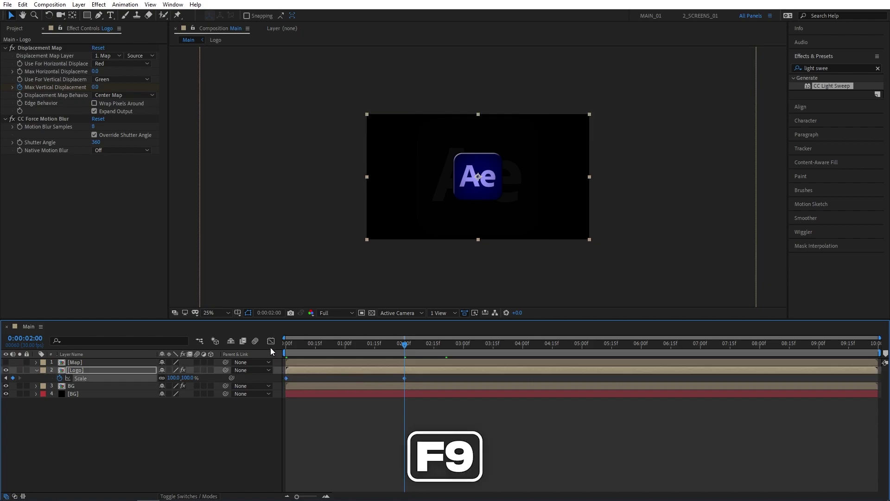
click(271, 340)
drag(338, 367, 368, 376)
key(shift+F3)
key(space)
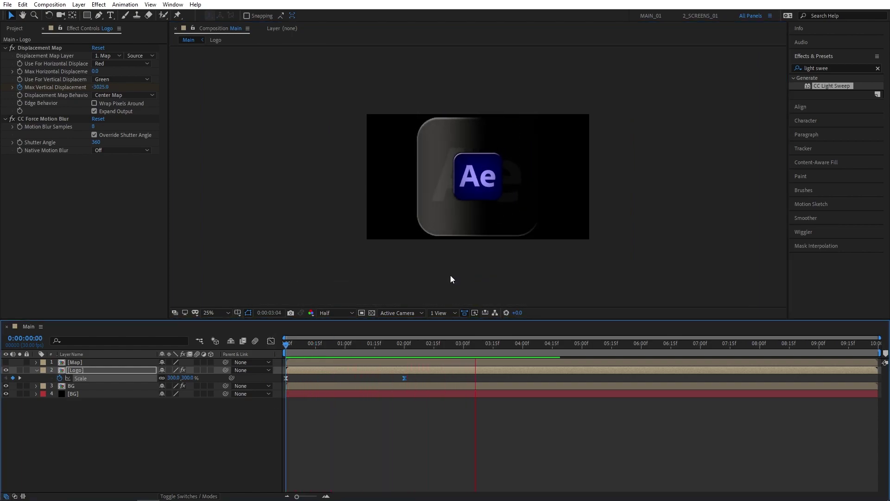
key(space)
Add a null object and parent the Logo and BG layers to Null 1
right_click(93, 433)
mouse_move(197, 329)
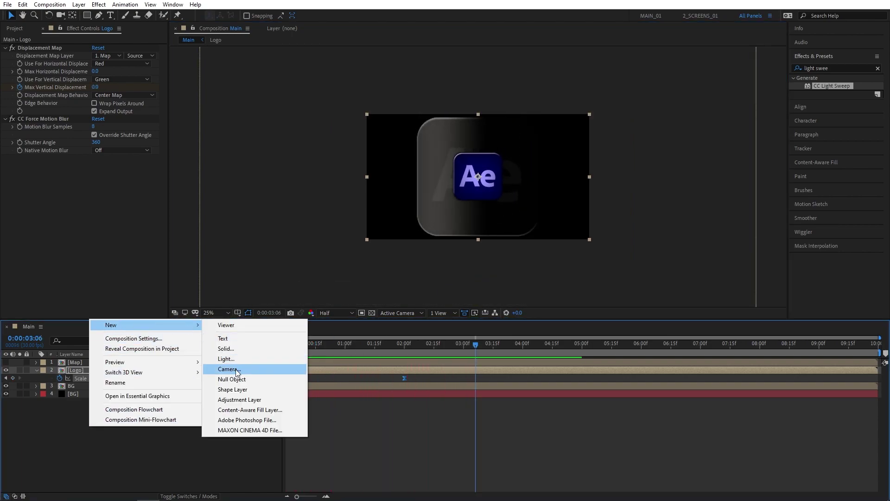
click(235, 378)
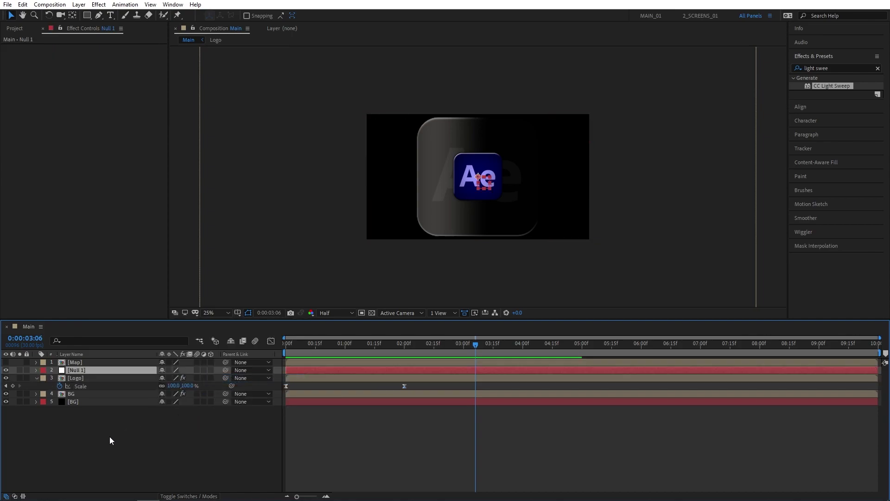
click(76, 378)
ctrl+click(66, 393)
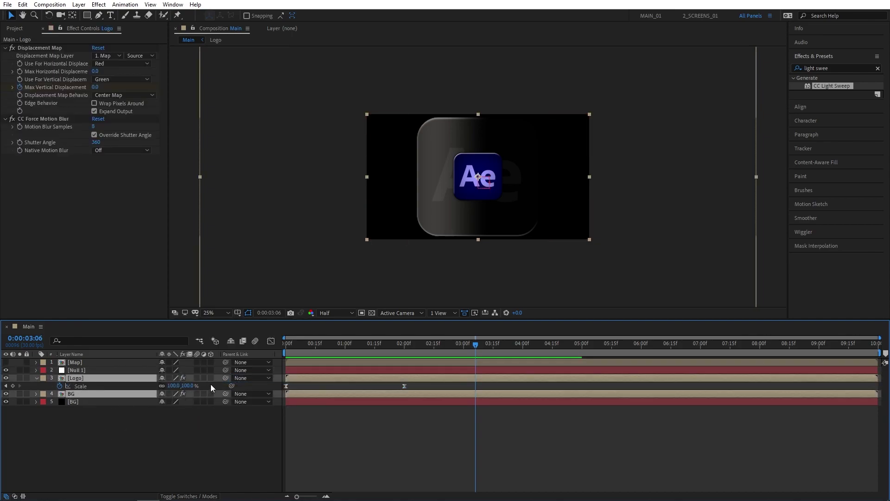
drag(195, 394, 80, 370)
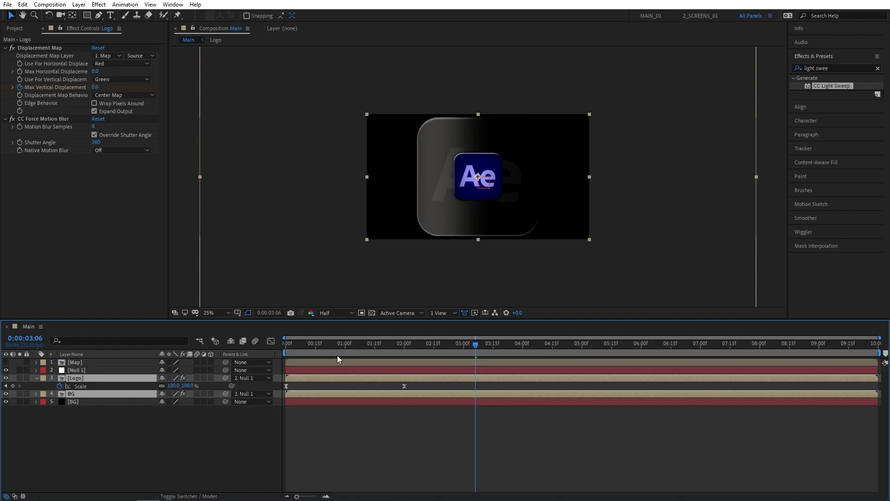
Keyframe Null 1's Scale from 100% at the start to 90% at six seconds, then preview
drag(337, 356, 244, 350)
click(69, 370)
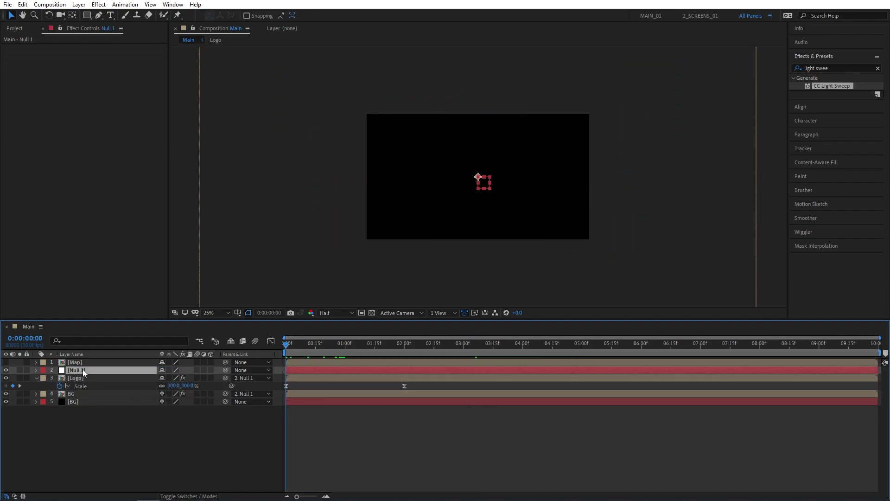
key(s)
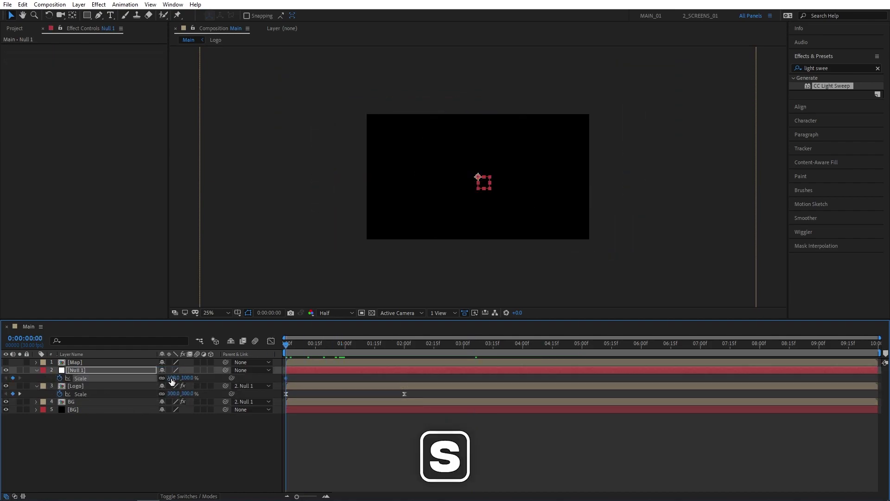
click(642, 347)
click(174, 377)
text(90)
key(Return)
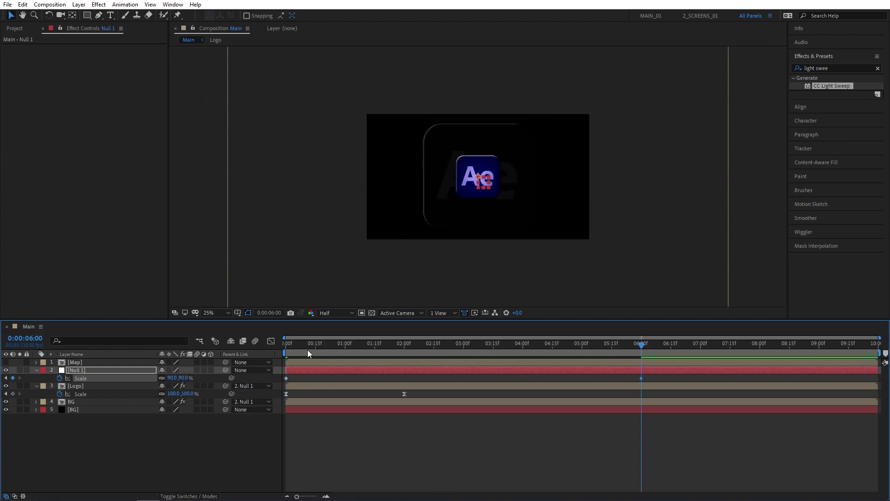
drag(308, 353, 402, 345)
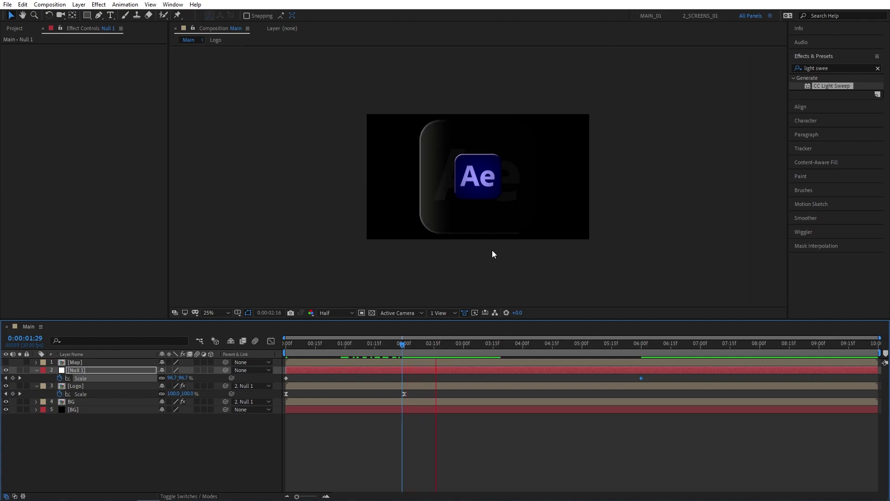
key(period)
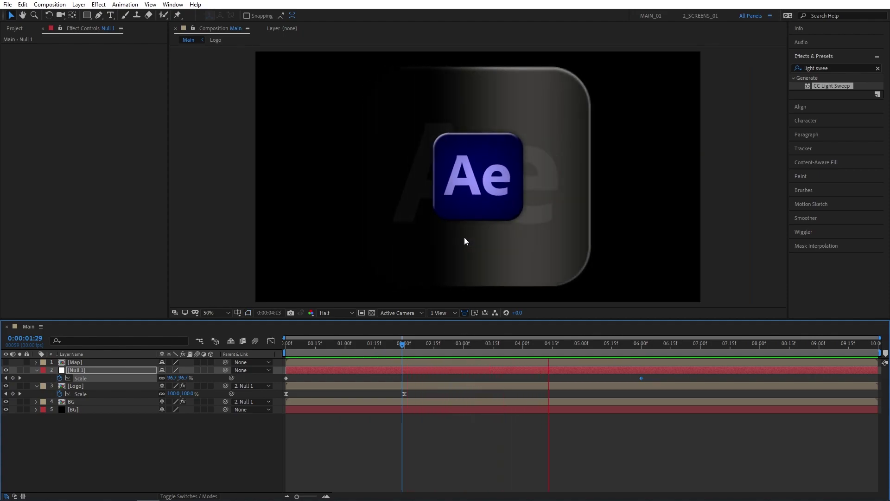
key(space)
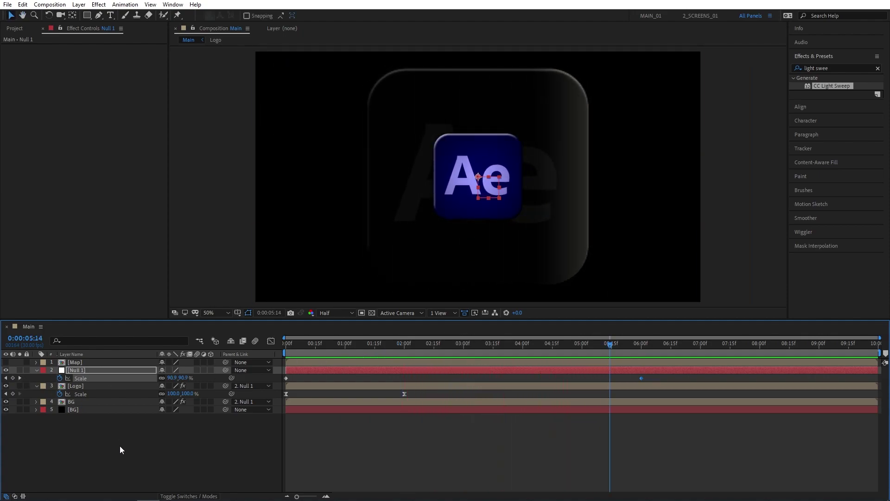
Create a solid named 'Particles' and apply CC Particle Systems II to it
right_click(104, 435)
mouse_move(121, 334)
click(249, 349)
text(P)
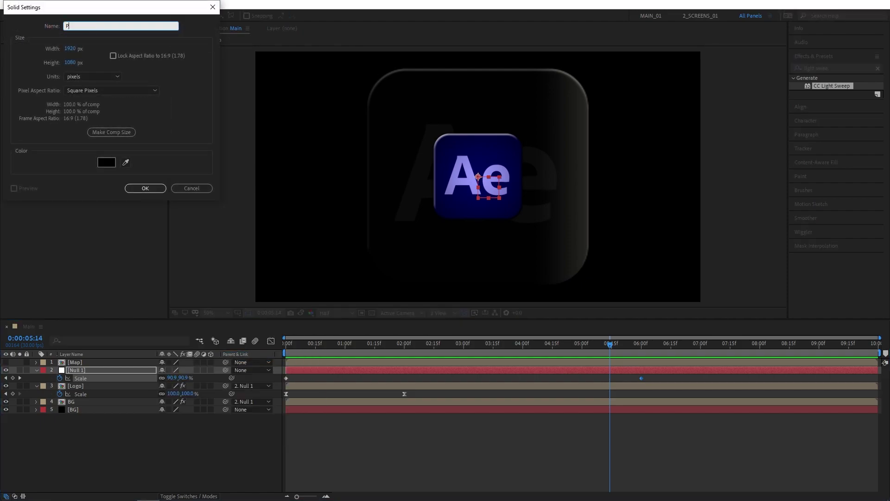
text(articles)
key(Return)
click(830, 68)
text(particl)
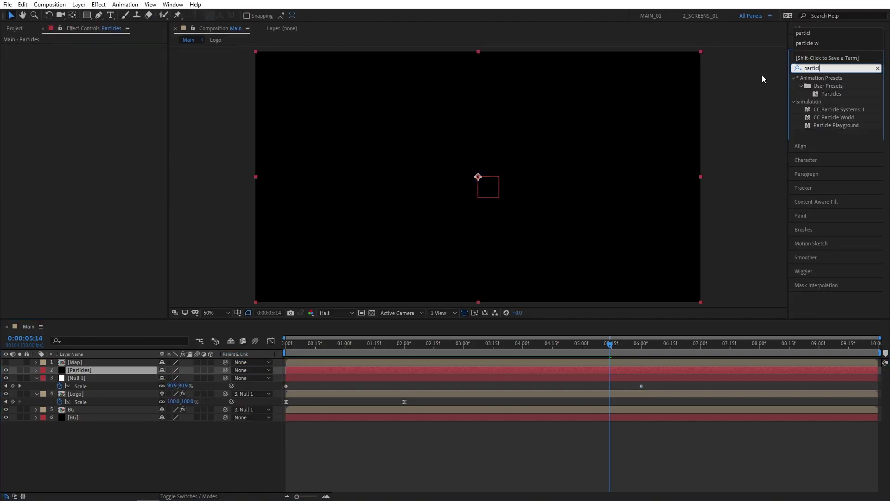
drag(837, 111, 72, 412)
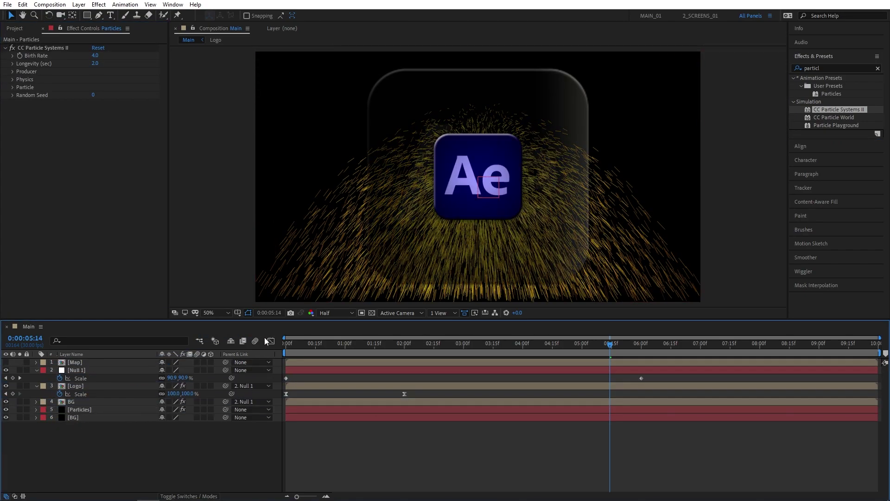
Set the producer Radius X and Y to 100 and position it at bottom centre (962,1080)
click(14, 72)
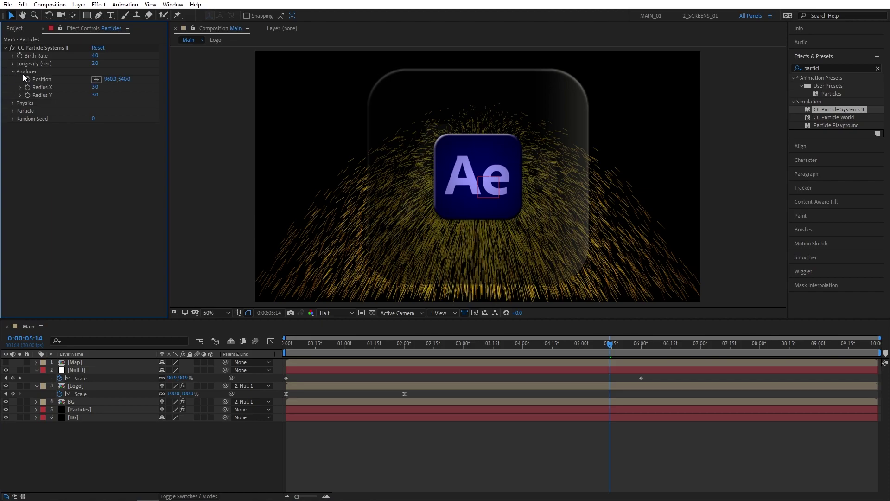
click(95, 87)
text(100)
key(Tab)
text(100)
key(Return)
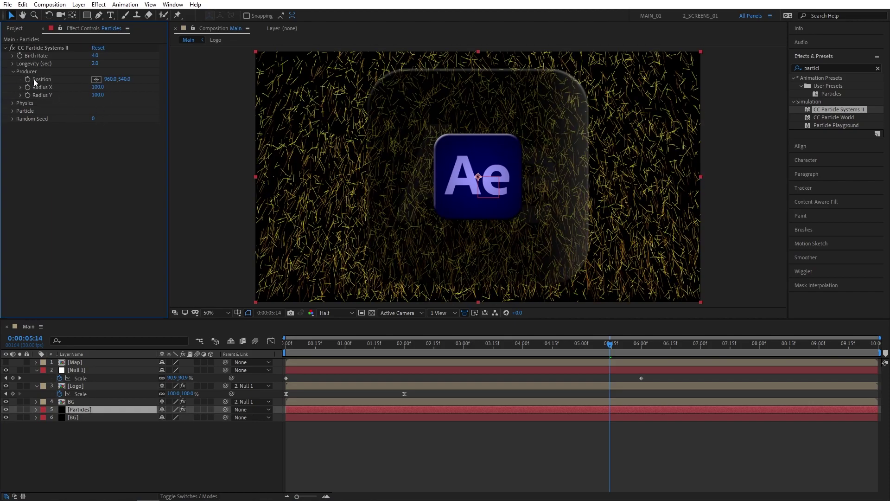
click(96, 80)
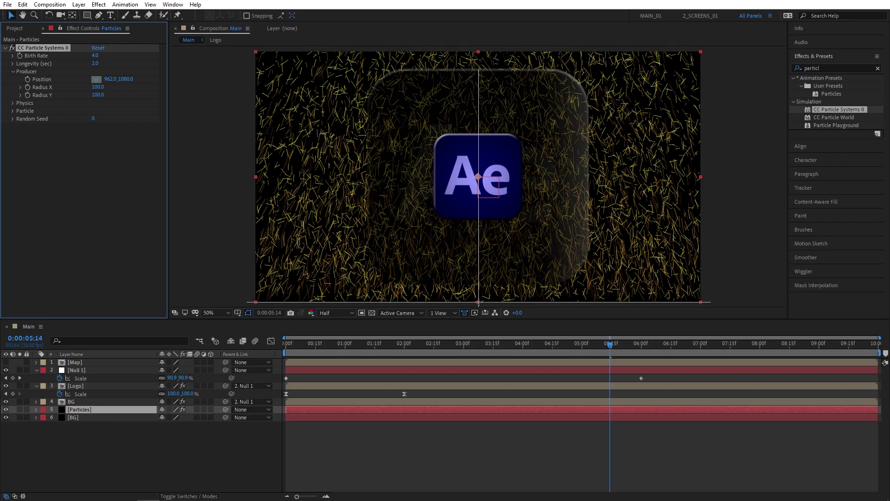
click(478, 302)
Set Physics Animation to Direction, Velocity 0.2 and Gravity 0
click(13, 103)
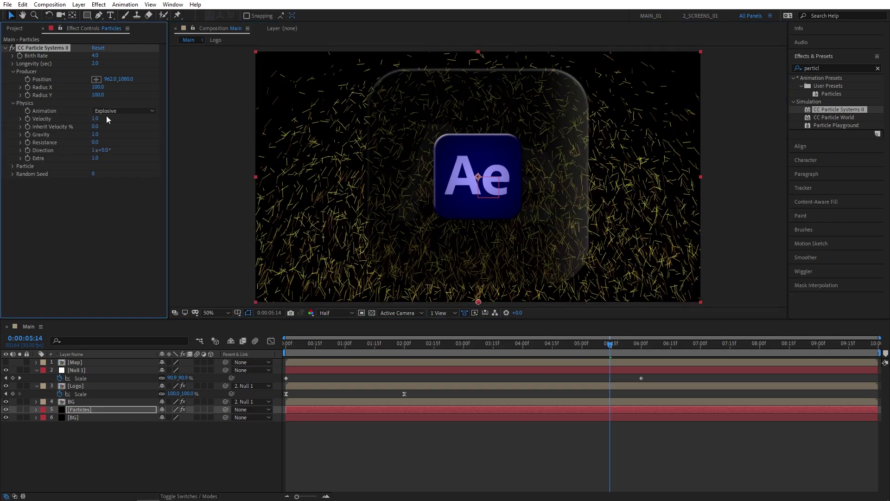
click(111, 111)
click(119, 186)
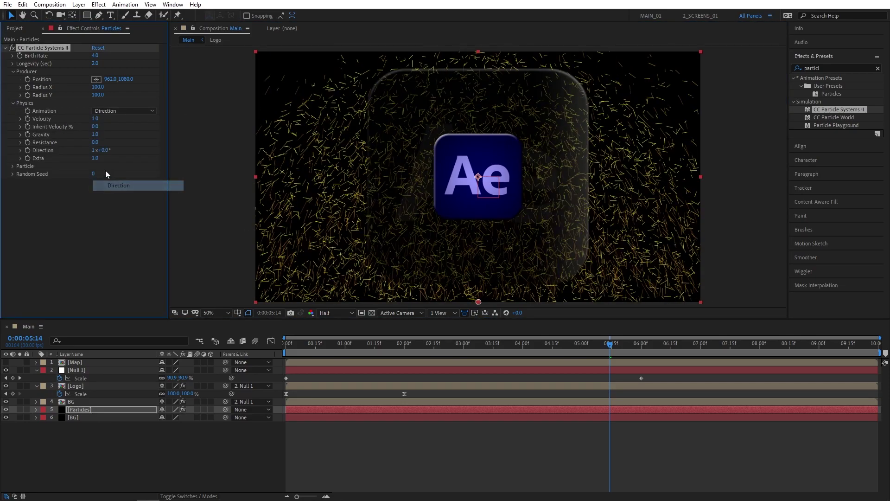
click(95, 119)
text(0.2)
key(Return)
click(95, 135)
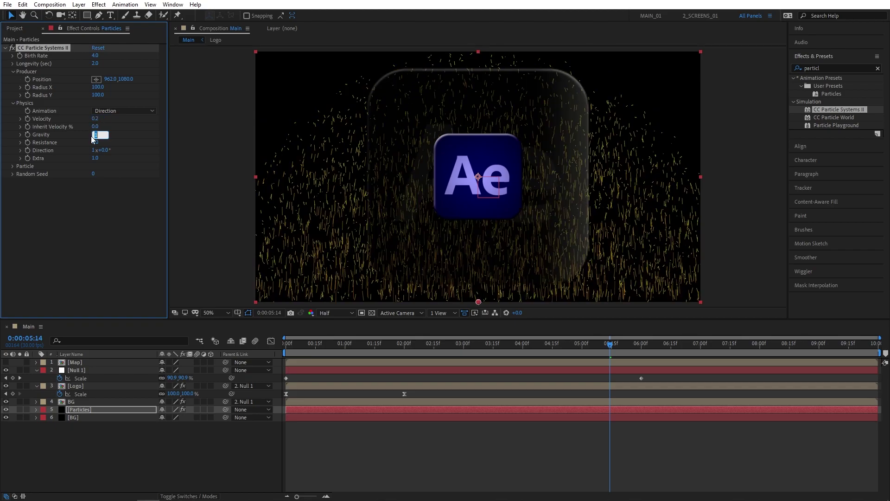
text(0)
key(Return)
Make particles Faded Spheres with Birth/Death Size 0.1, Size Variation and Max Opacity 100%
click(13, 166)
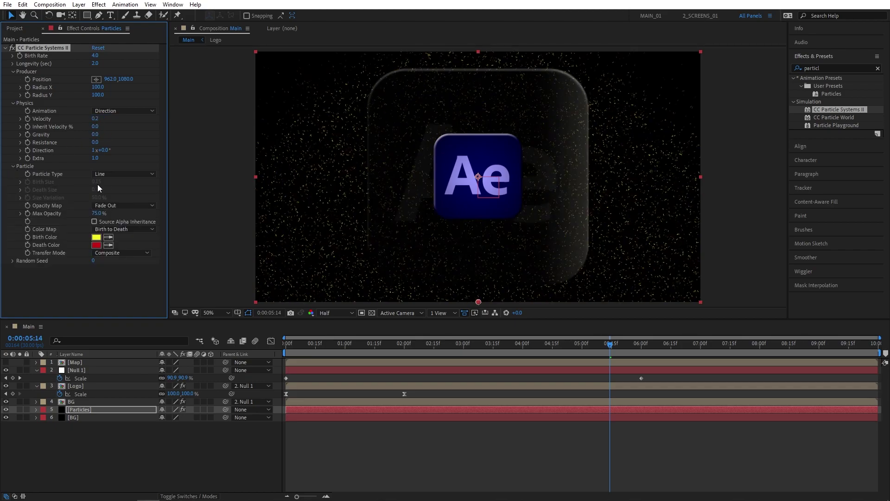
click(116, 174)
click(111, 217)
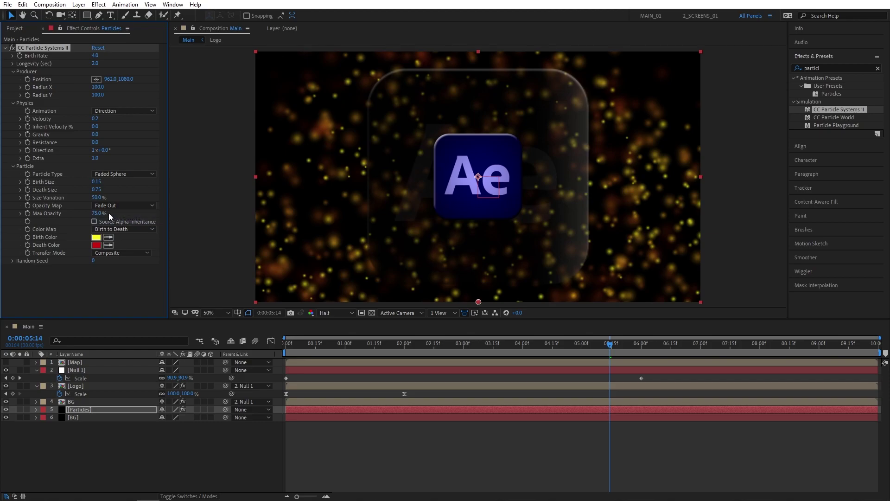
text(01)
key(ctrl+a)
text(.1)
key(Tab)
text(.1)
drag(95, 198, 213, 187)
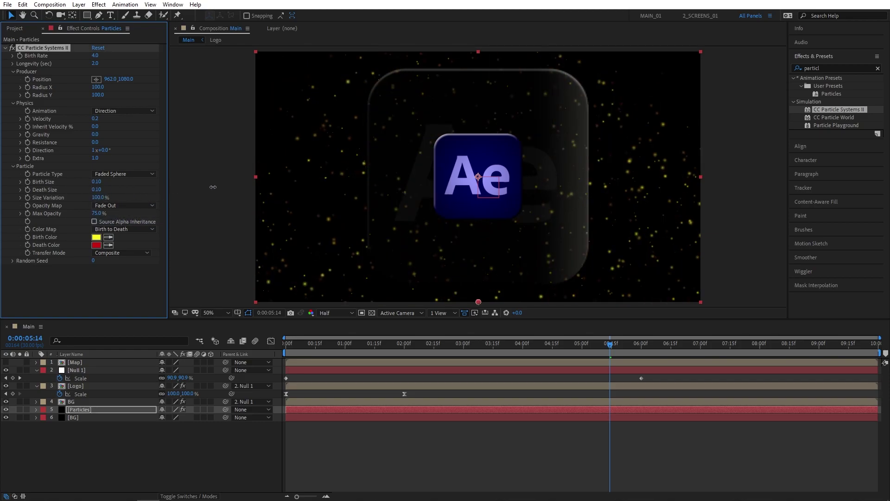
drag(96, 213, 120, 213)
Set the particle Birth Color to near-white and Death Color to grey
click(96, 237)
click(9, 42)
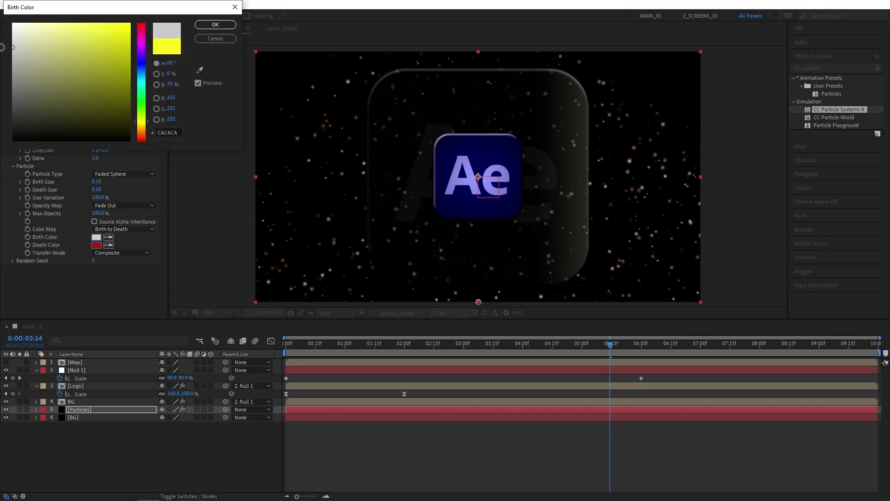
key(Return)
click(96, 245)
click(7, 89)
key(Return)
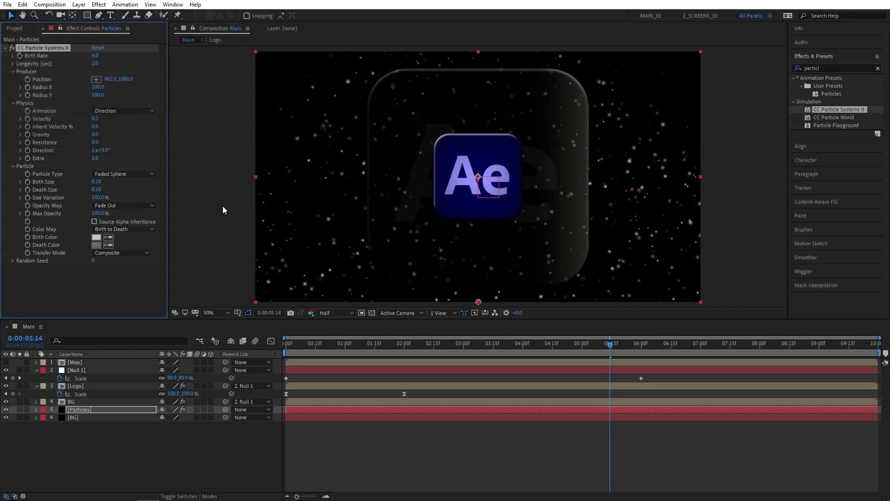
Set the Particles layer opacity to 50% and Birth Rate to 0.5, then return to frame 0
click(84, 410)
key(t)
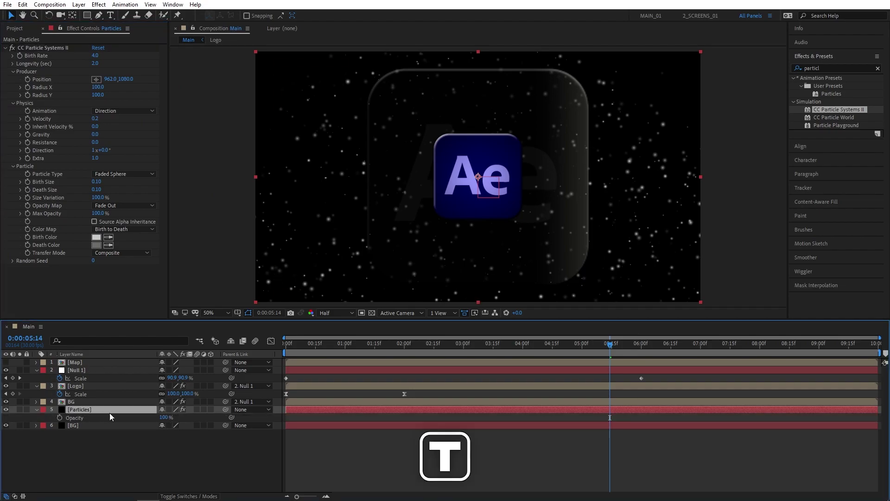
click(164, 417)
text(50)
key(Return)
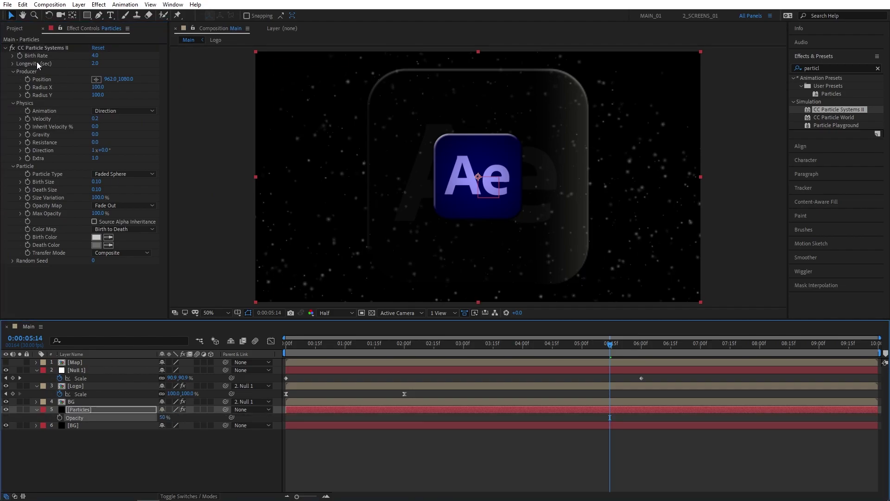
click(94, 55)
text(0.5)
key(Return)
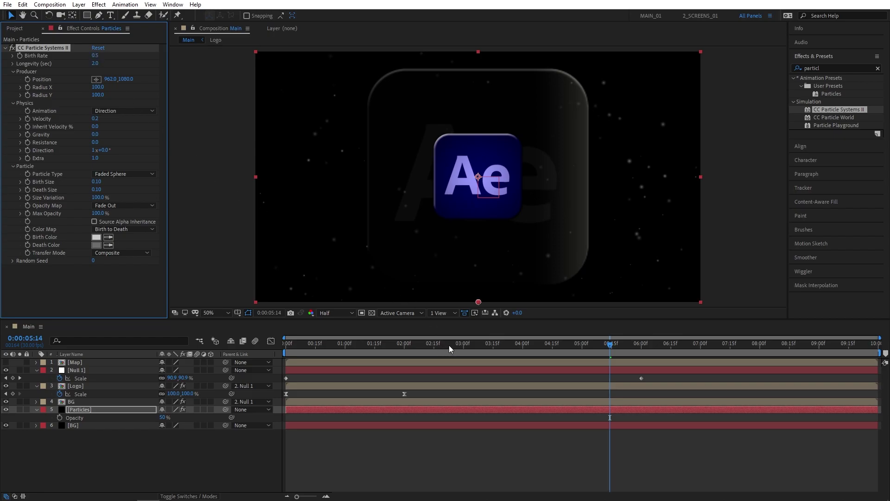
drag(449, 345, 277, 358)
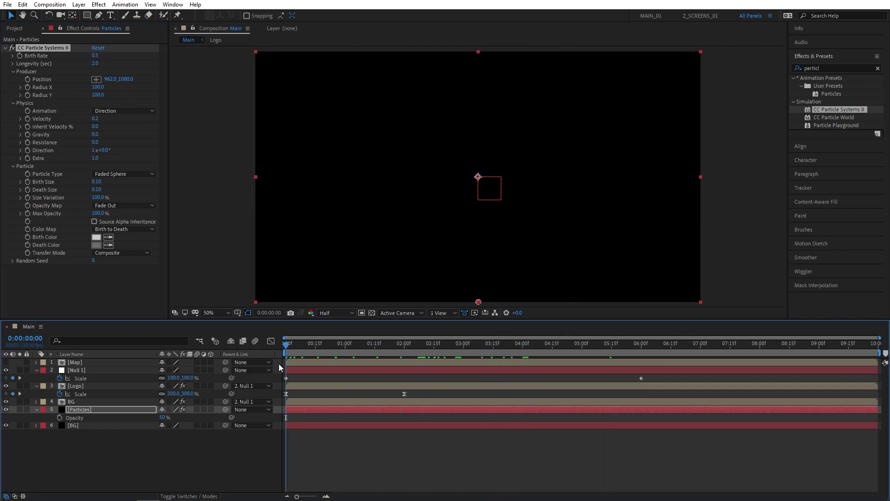
Preview the animation, set the work area end at 6:00, and preview the trimmed reveal
key(space)
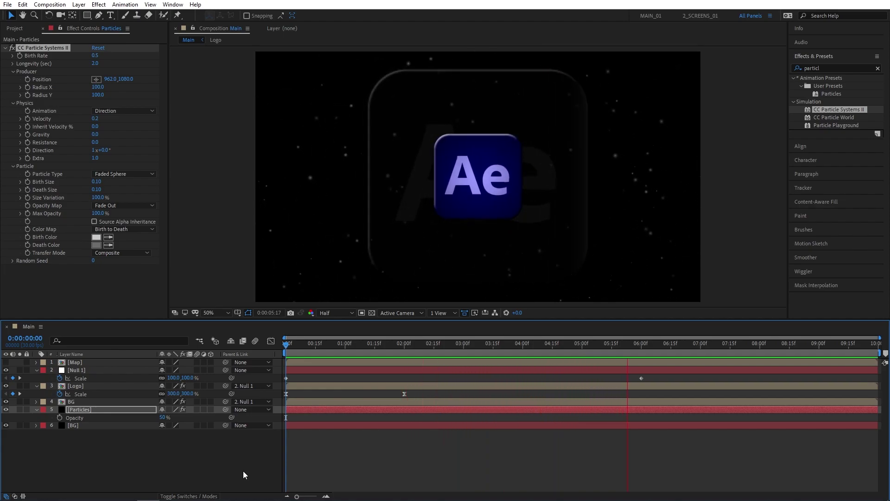
key(space)
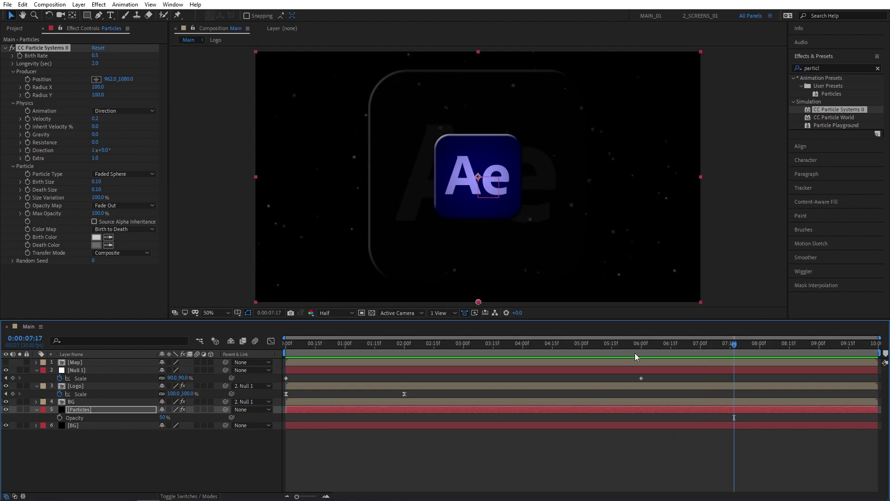
click(640, 345)
key(n)
key(space)
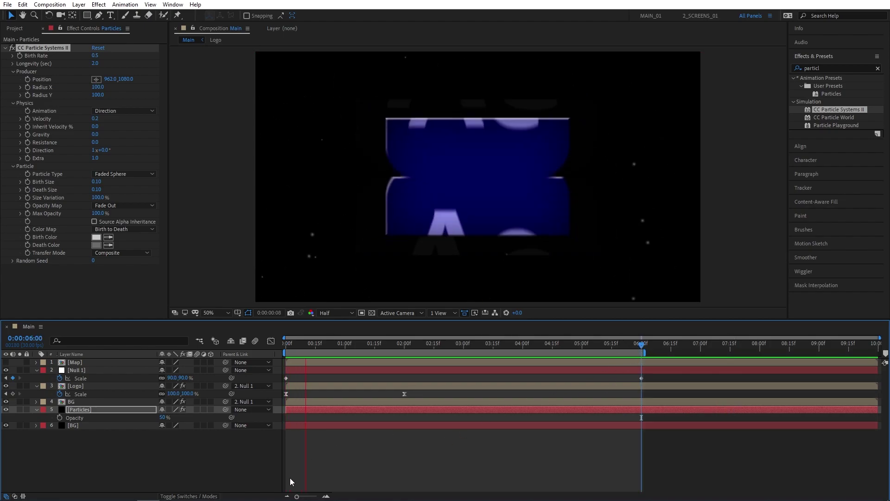